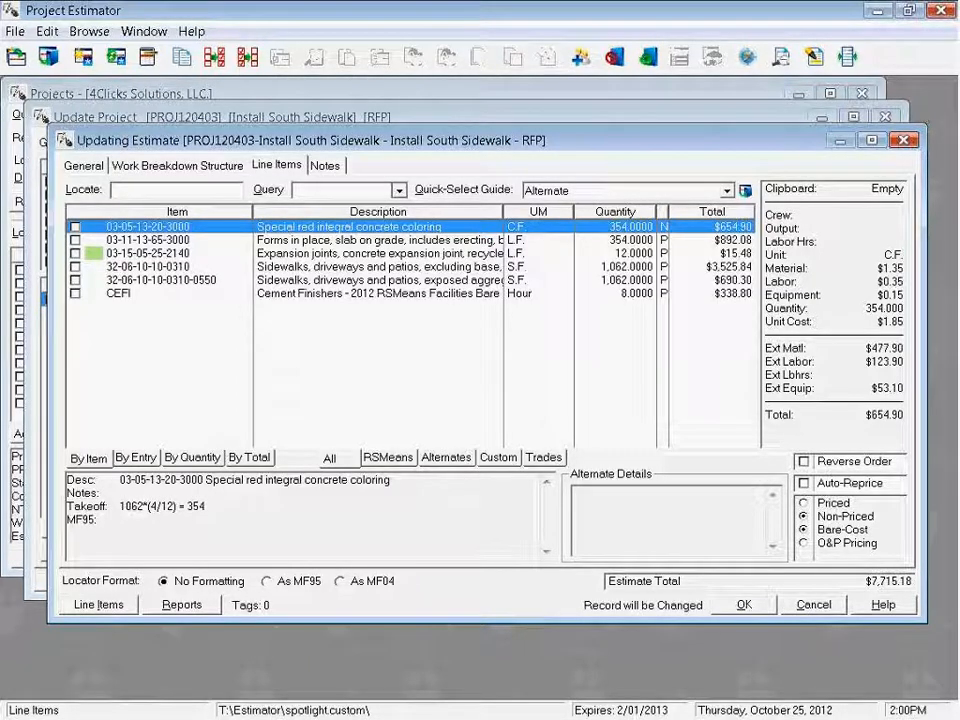
# Start a new custom line item in the Install South Sidewalk estimate.
pyautogui.rightClick(130, 228)
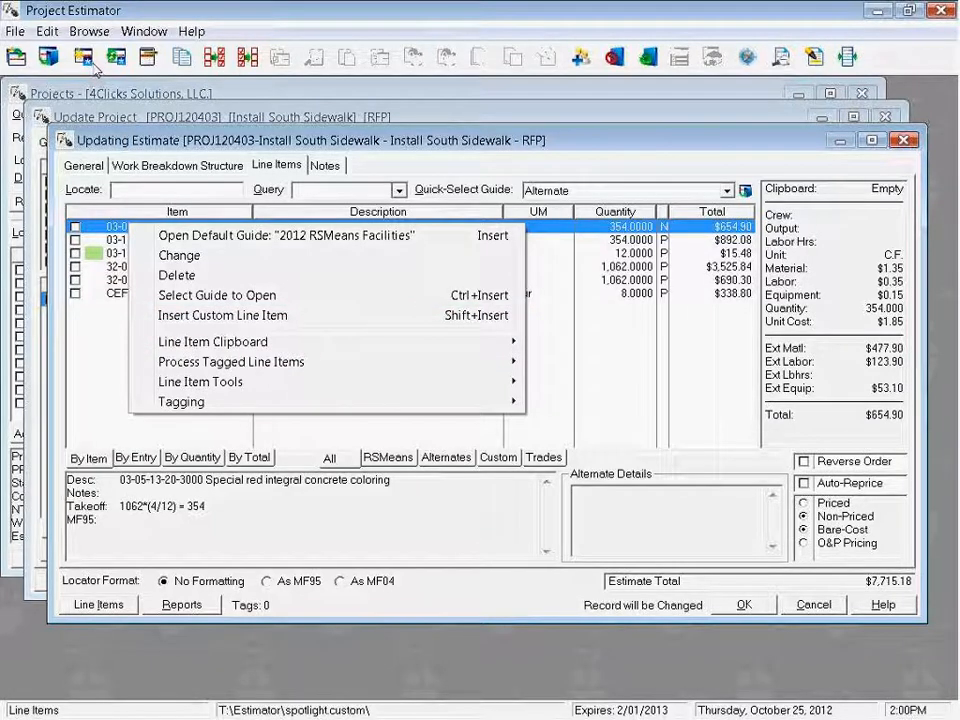
pyautogui.click(88, 334)
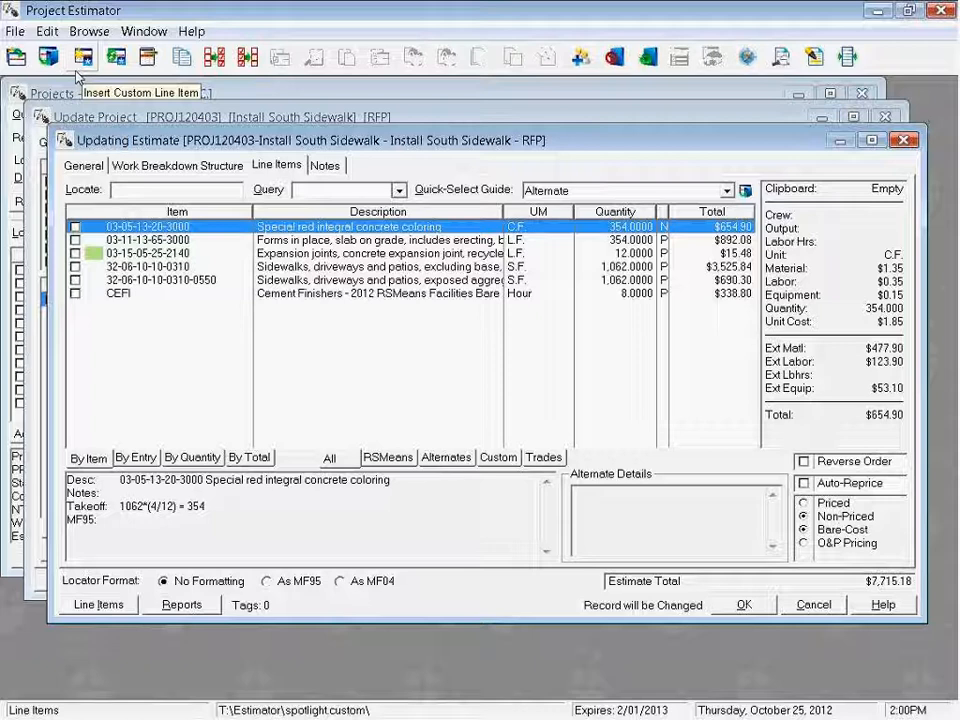
pyautogui.rightClick(116, 230)
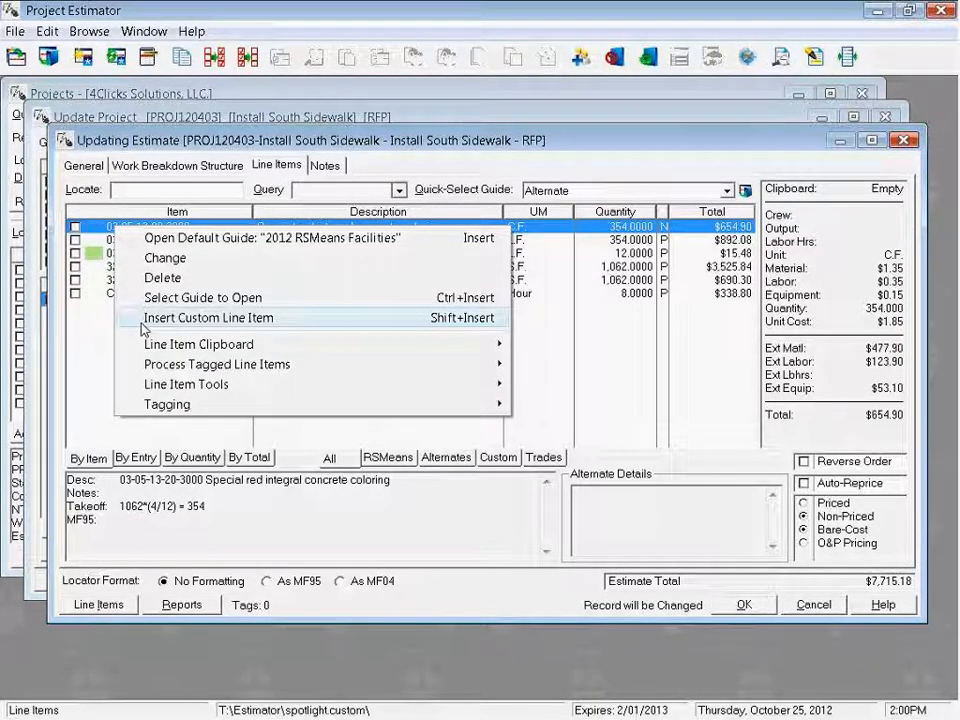
pyautogui.click(330, 318)
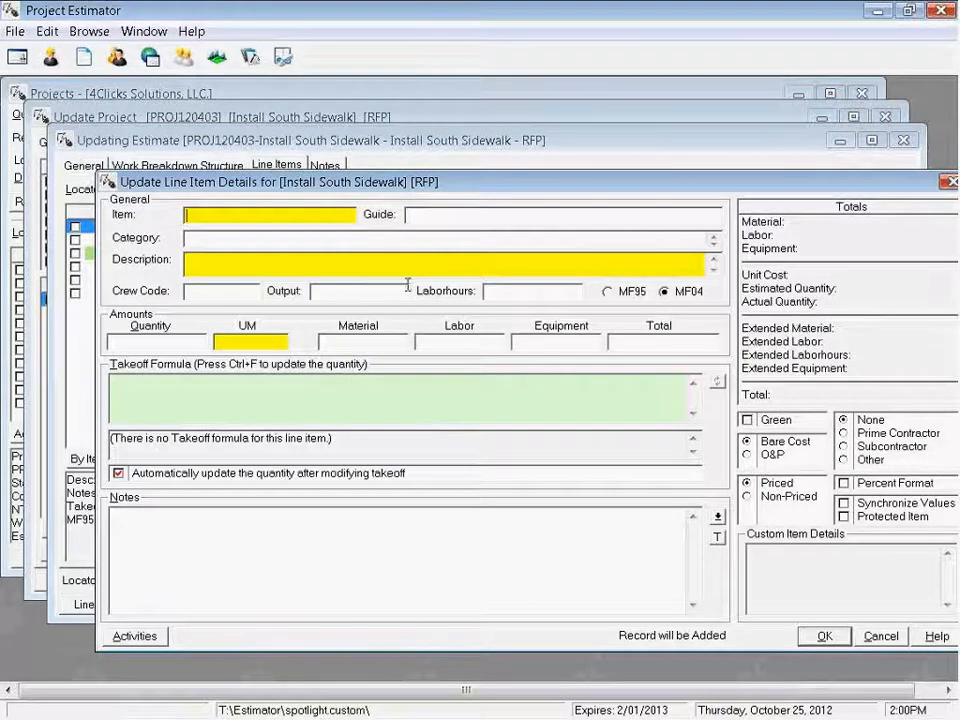
pyautogui.moveTo(285, 181); pyautogui.dragTo(262, 166)
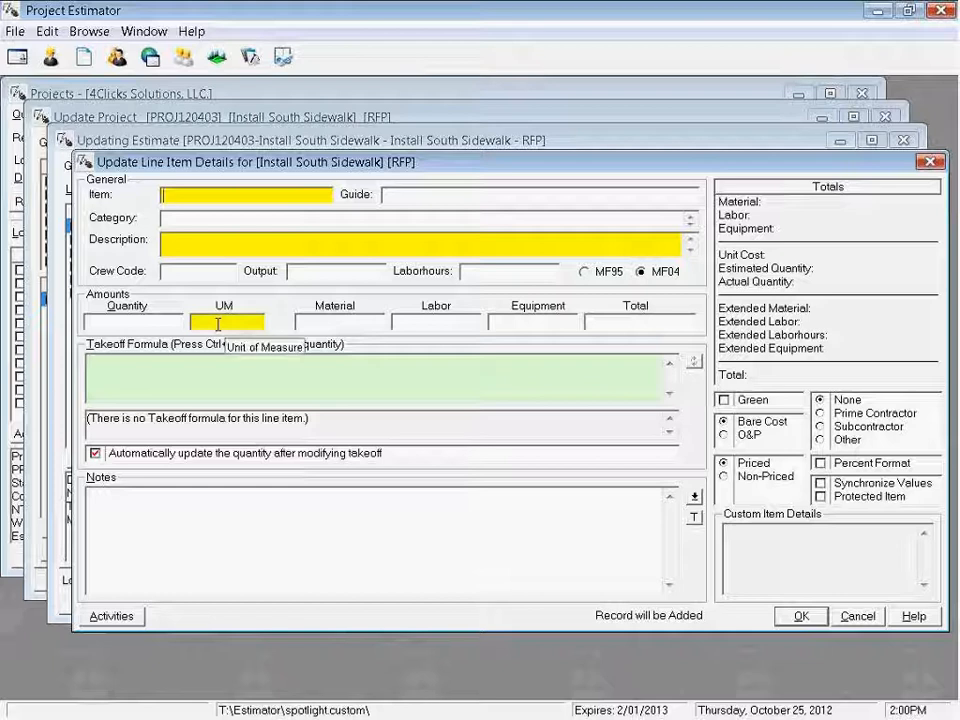
# Enter 03 Spray as the item and Custom Concrete Curing Spray as its description.
pyautogui.write('03')
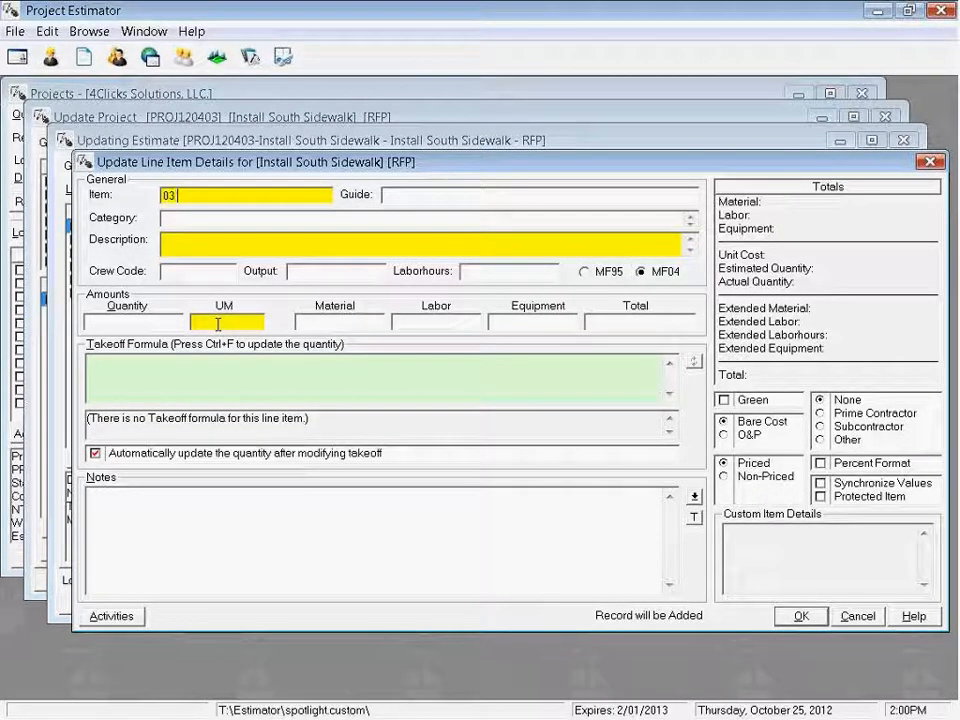
pyautogui.write(' Spray')
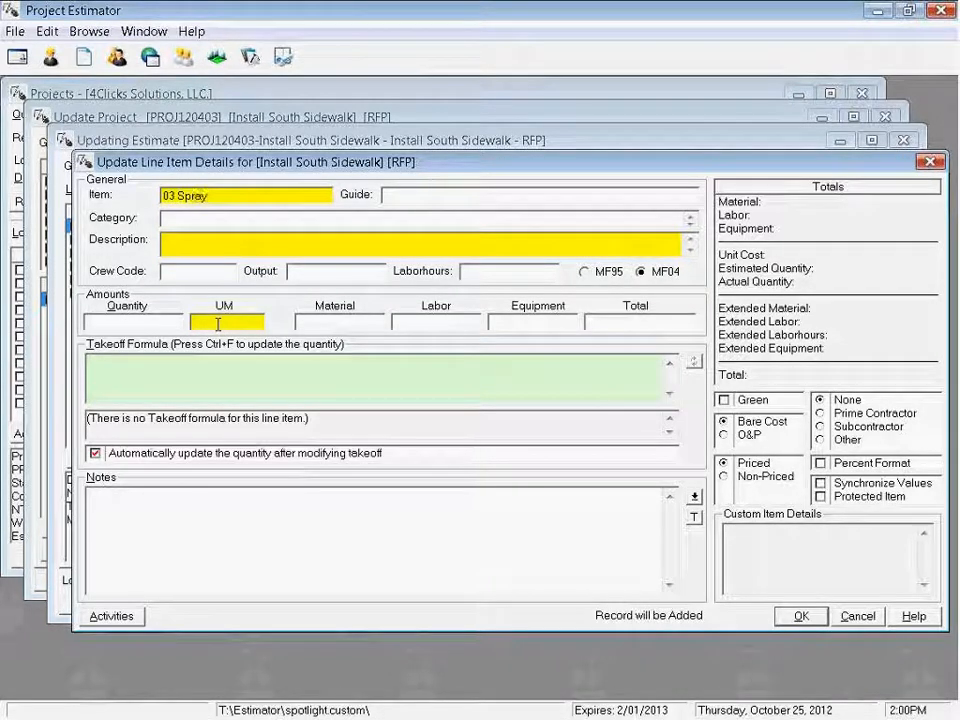
pyautogui.press('Tab')
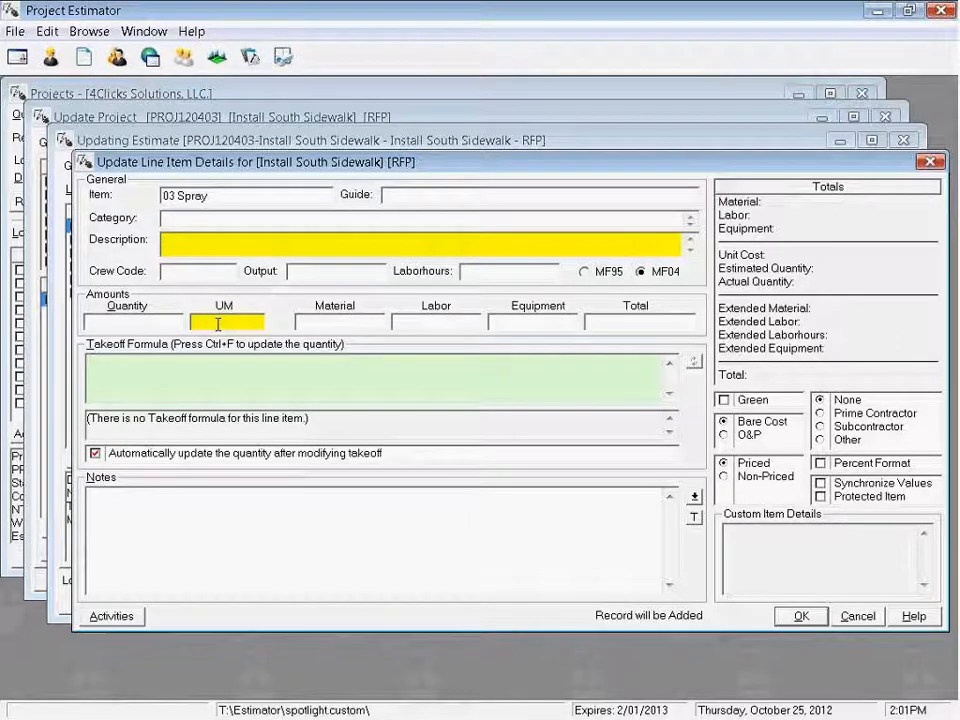
pyautogui.write('Custom Con')
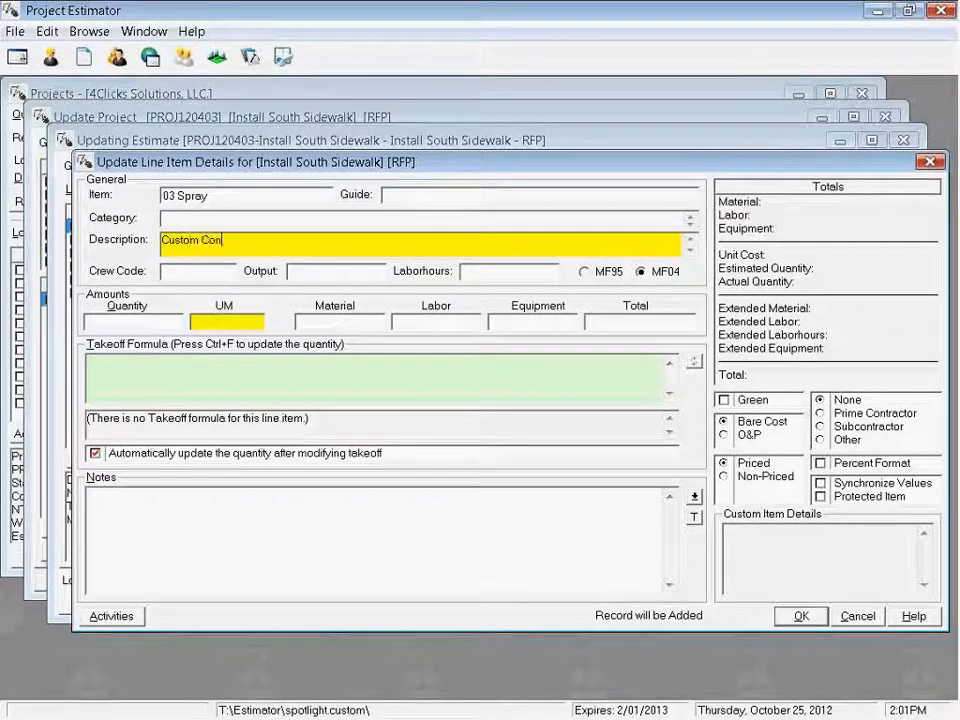
pyautogui.write('crete Curing Spray')
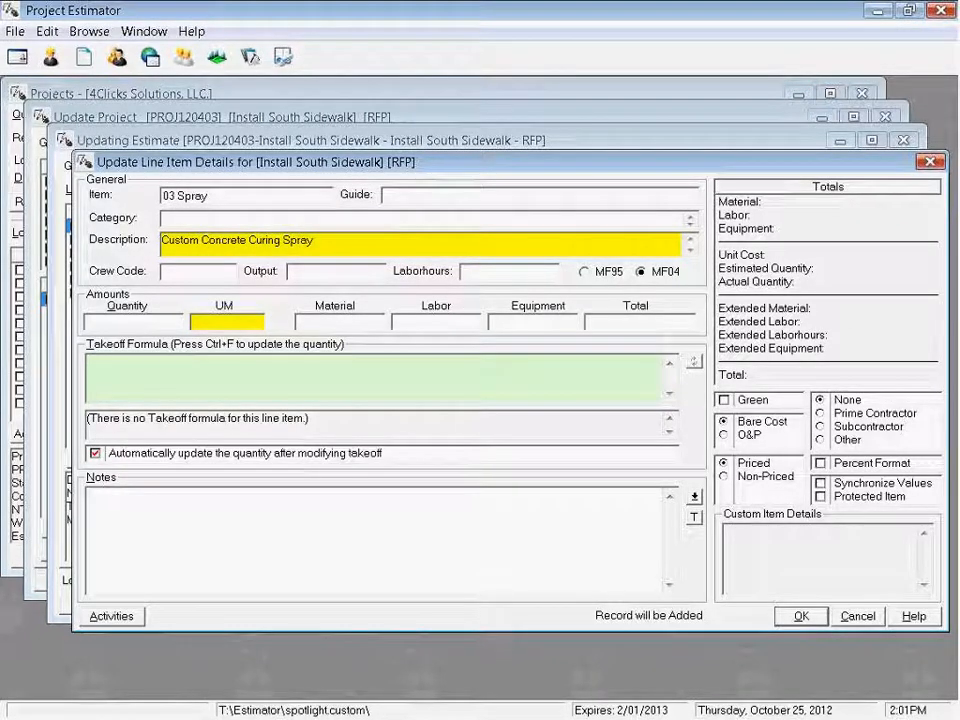
# Set the curing spray item's unit of measure to S.F.
pyautogui.press('Tab')
pyautogui.press('Tab')
pyautogui.press('Tab')
pyautogui.press('Tab')
pyautogui.press('Tab')
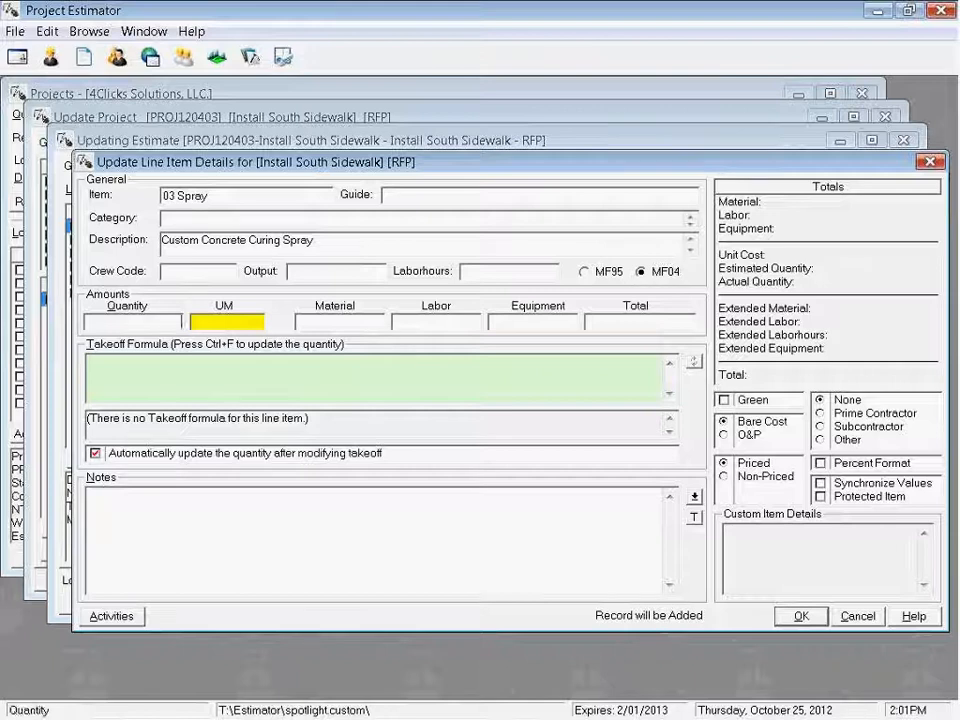
pyautogui.press('Tab')
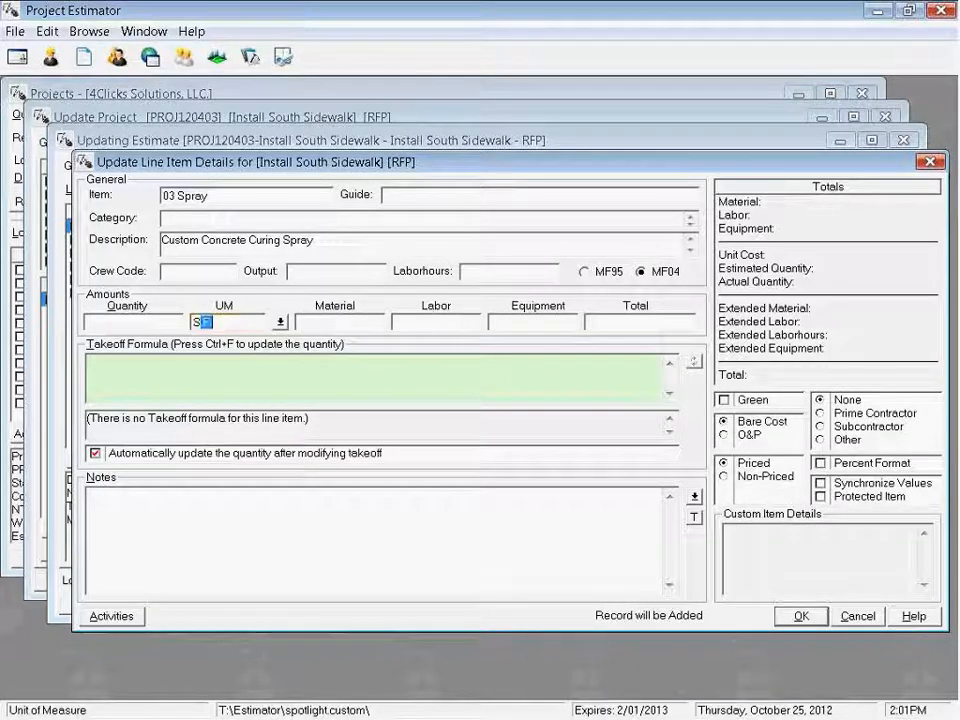
pyautogui.write('S.F')
pyautogui.press('Tab')
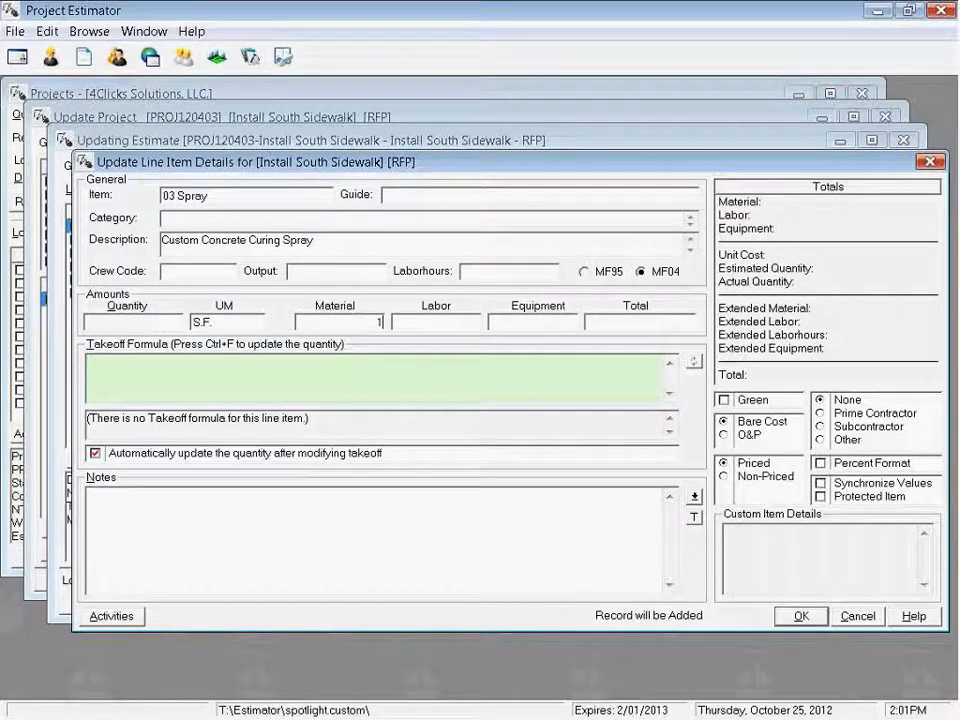
# Set the item's unit costs to $1.00 for material, $0.50 for labor and $0.25 for equipment.
pyautogui.write('1')
pyautogui.press('Tab')
pyautogui.write('.5')
pyautogui.press('Tab')
pyautogui.write('.25')
pyautogui.press('Tab')
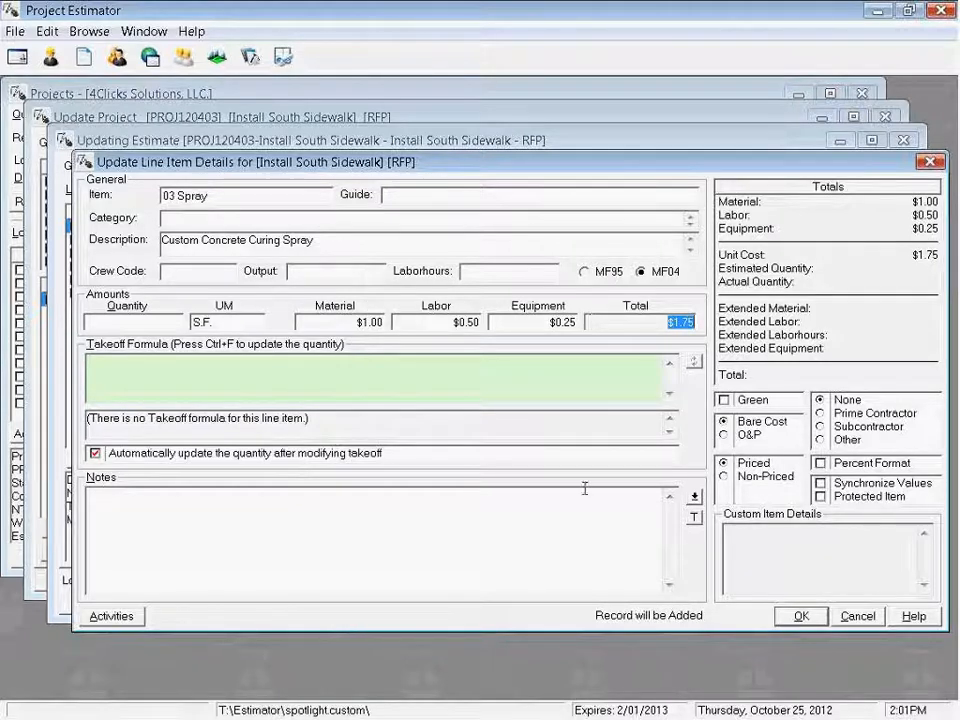
# Mark the curing spray item as non-priced, set its quantity to 1062, and save it to the estimate.
pyautogui.click(570, 519)
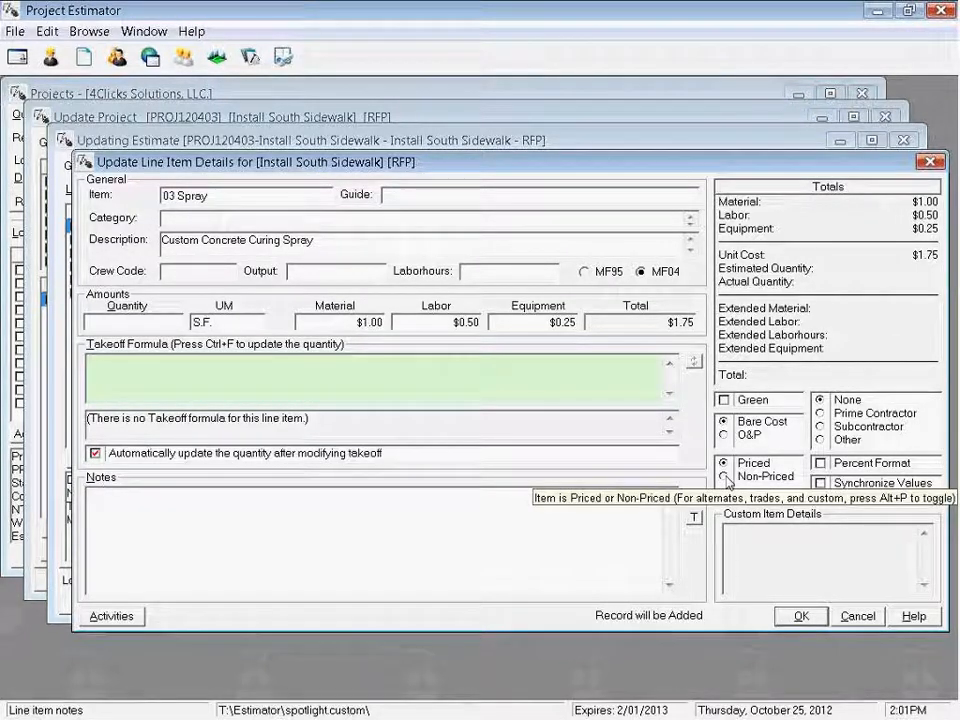
pyautogui.click(725, 477)
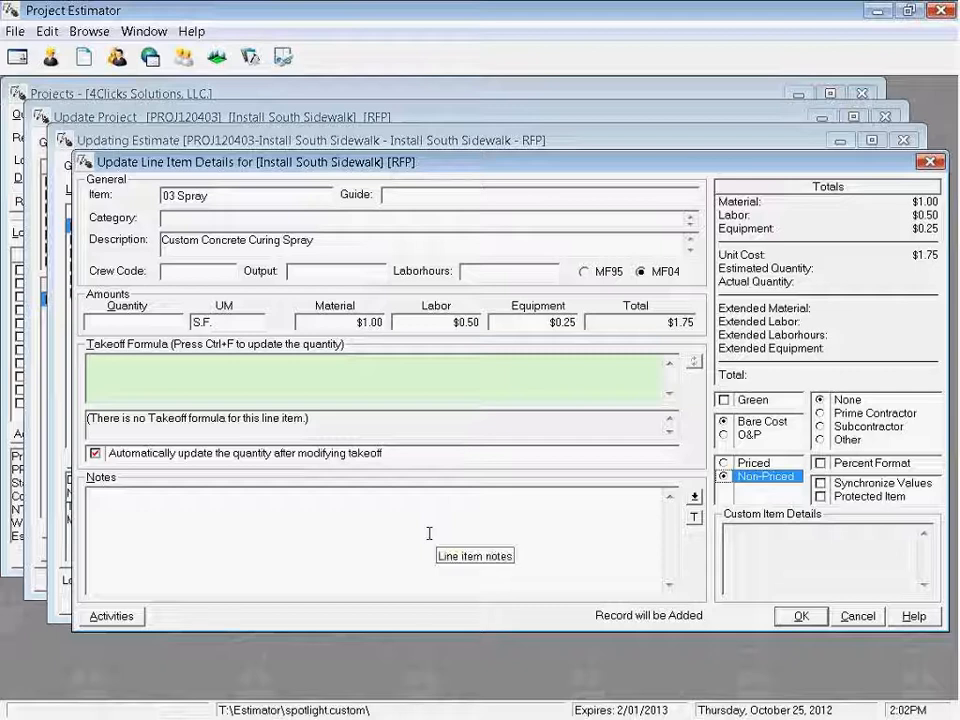
pyautogui.click(121, 318)
pyautogui.write('1062')
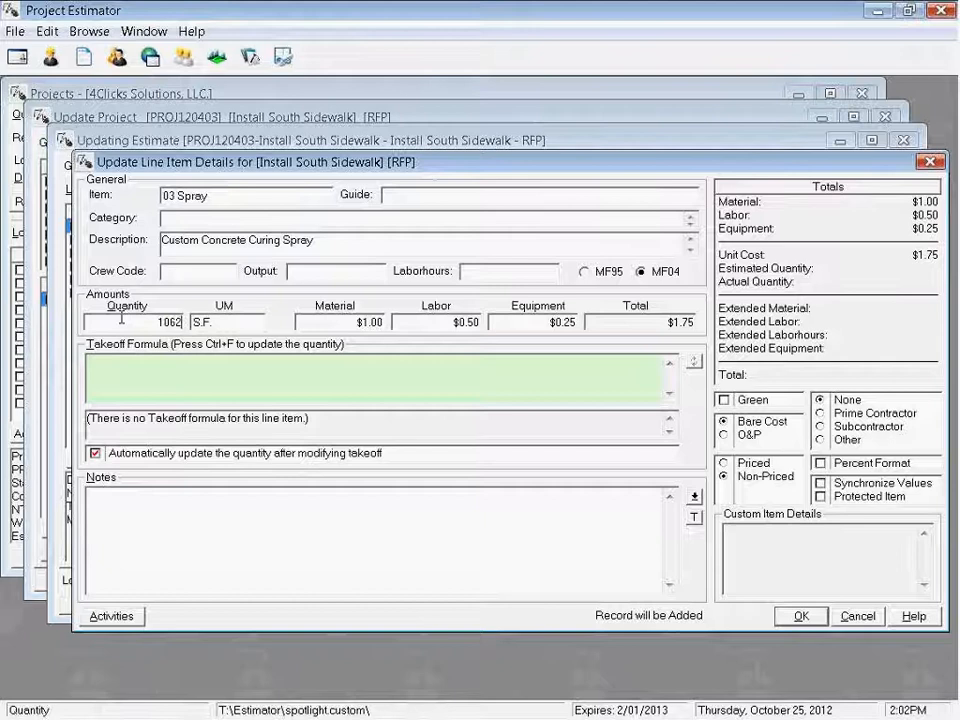
pyautogui.click(120, 370)
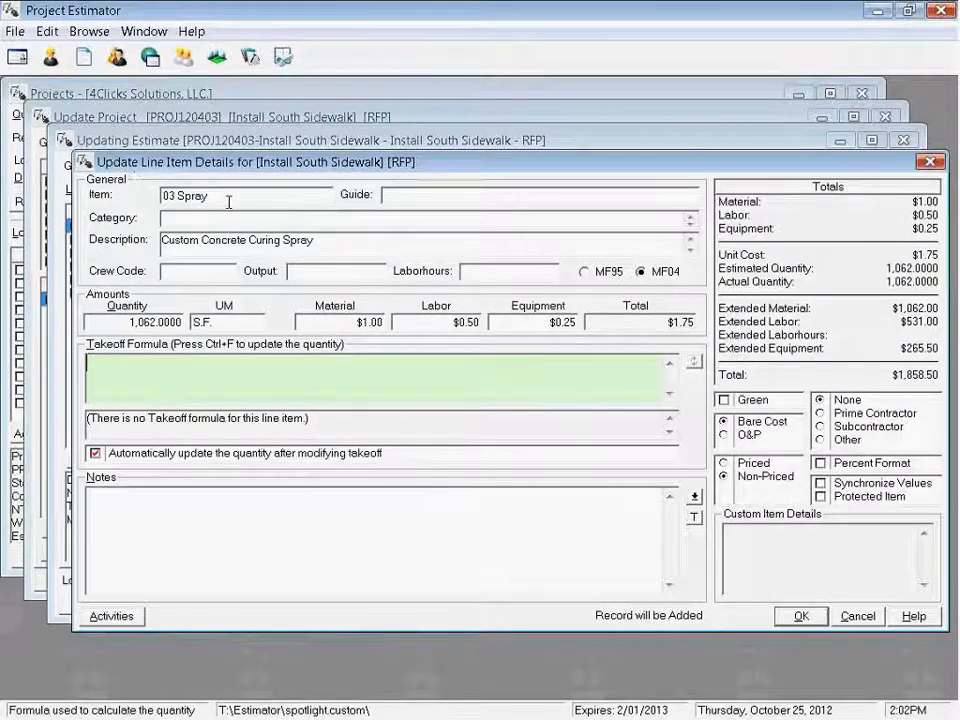
pyautogui.click(800, 616)
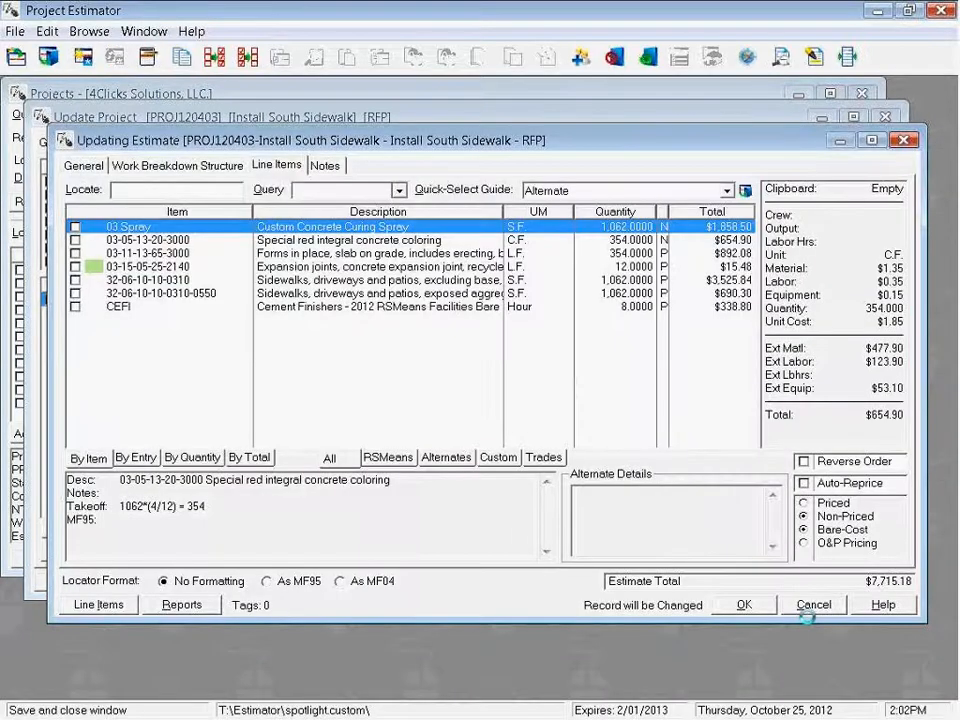
# Open the default 2012 RSMeans Facilities guide and go to the aluminum columns in section 05-75-13-10.
pyautogui.click(103, 230)
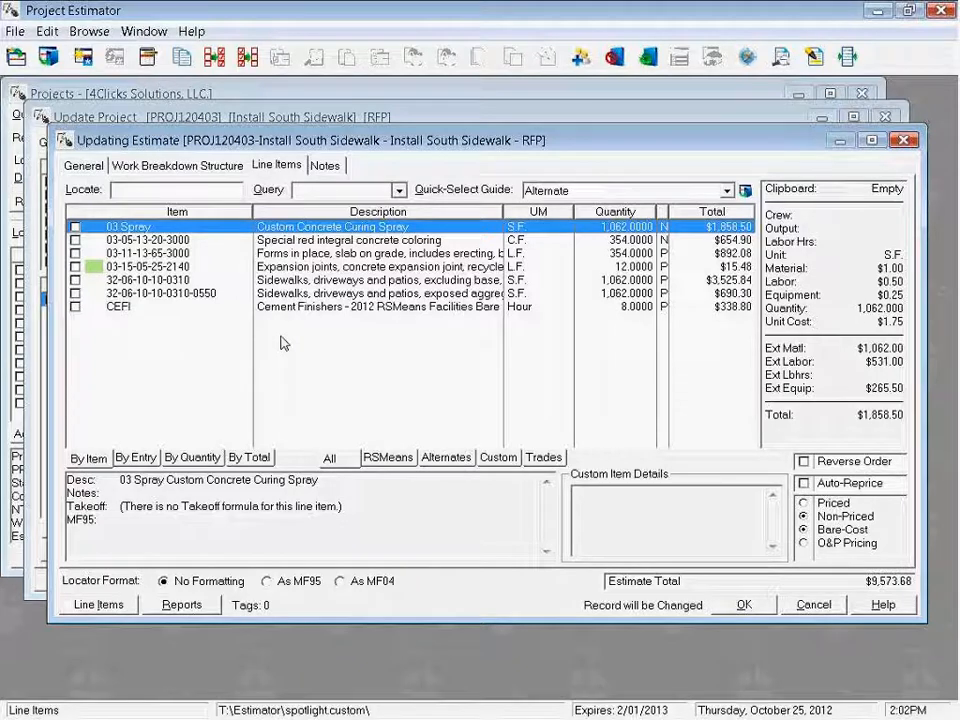
pyautogui.press('Insert')
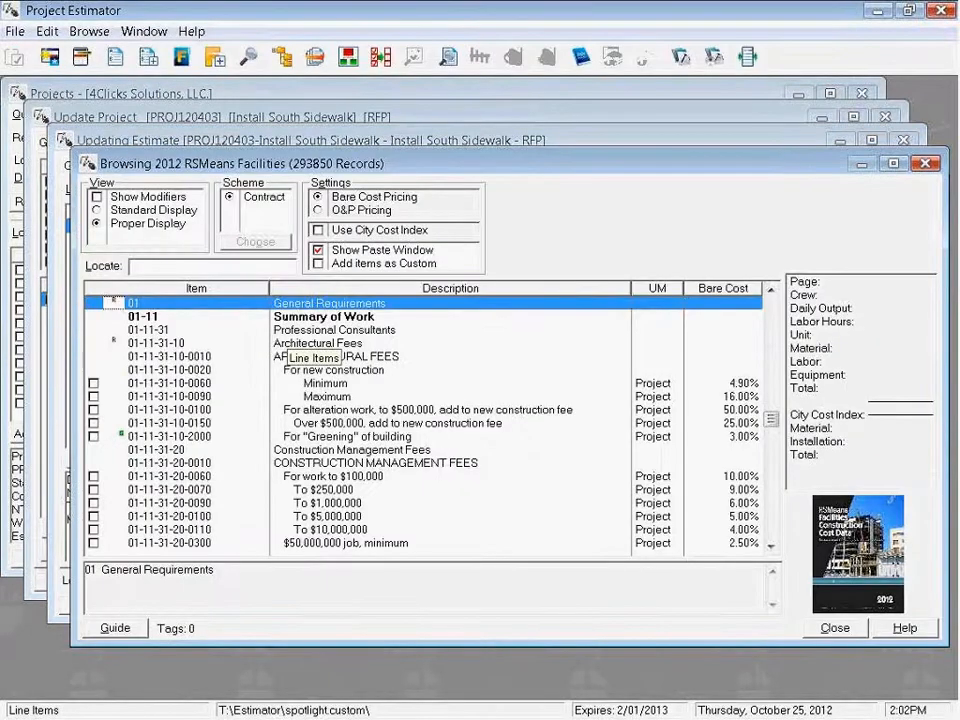
pyautogui.write('06')
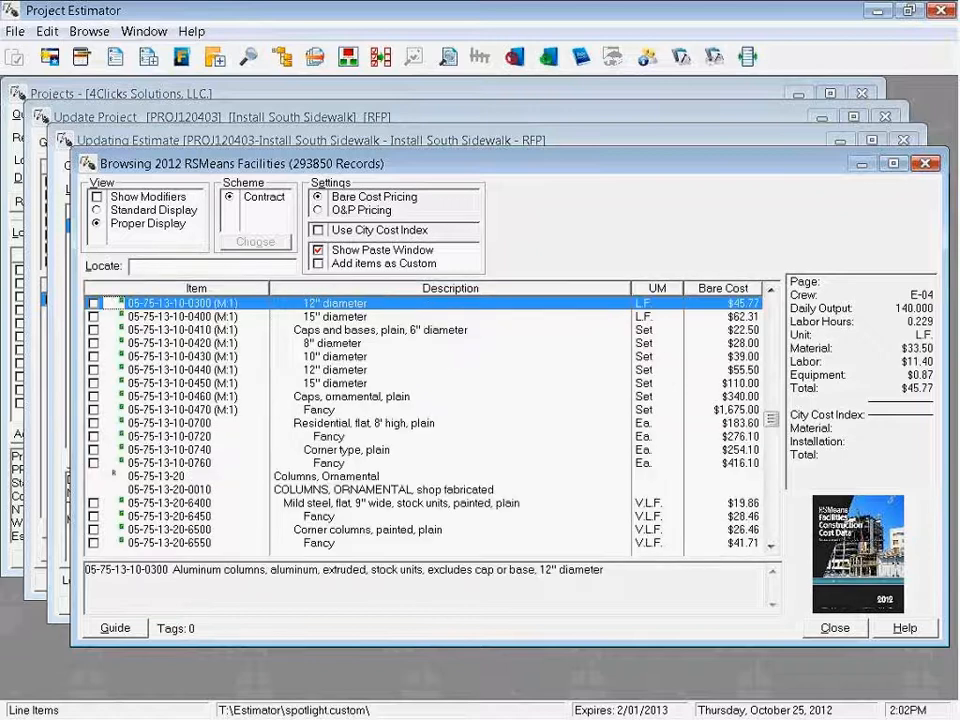
pyautogui.press('Down')
pyautogui.press('Down')
pyautogui.press('Down')
pyautogui.press('Down')
pyautogui.press('Down')
pyautogui.press('Down')
pyautogui.press('Down')
pyautogui.press('Down')
pyautogui.press('Down')
pyautogui.press('Down')
pyautogui.press('Down')
pyautogui.press('Down')
pyautogui.press('Down')
pyautogui.press('Down')
pyautogui.press('Down')
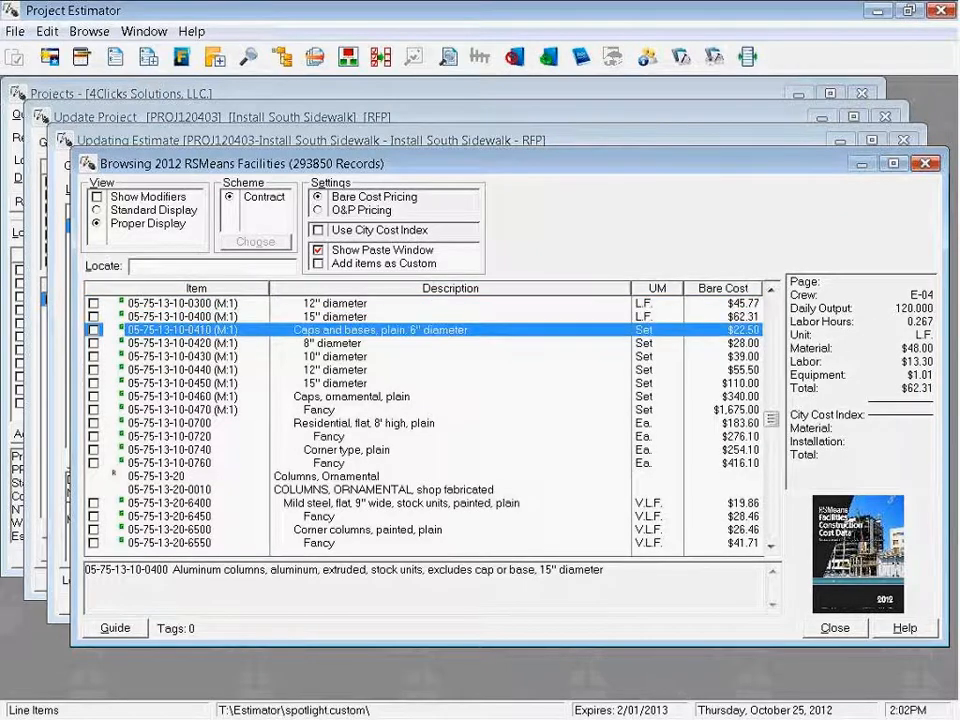
pyautogui.press('Down')
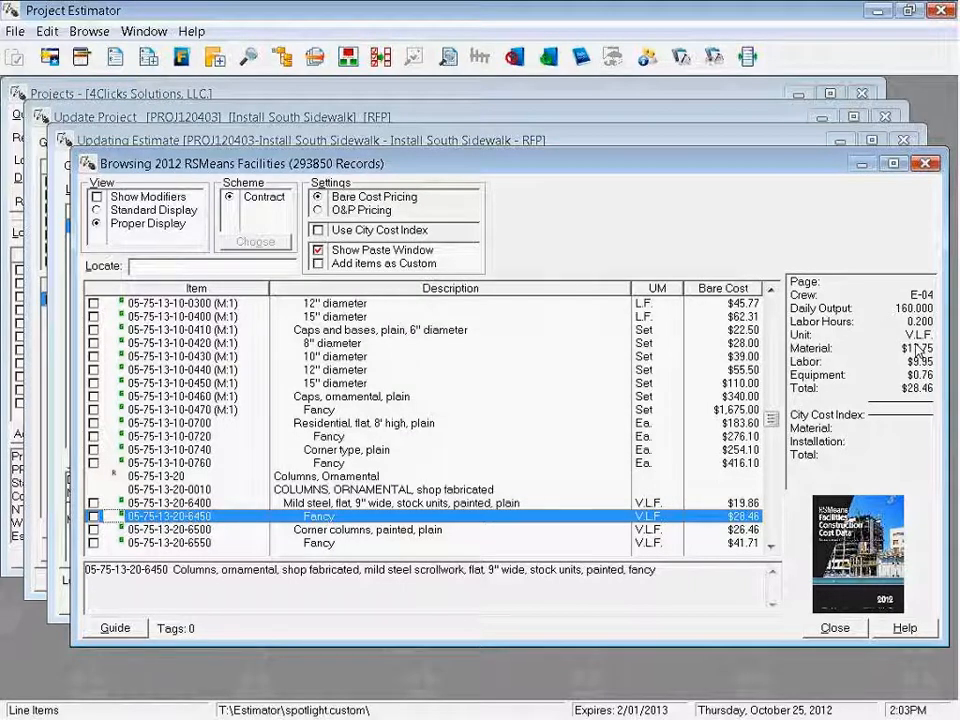
pyautogui.rightClick(285, 520)
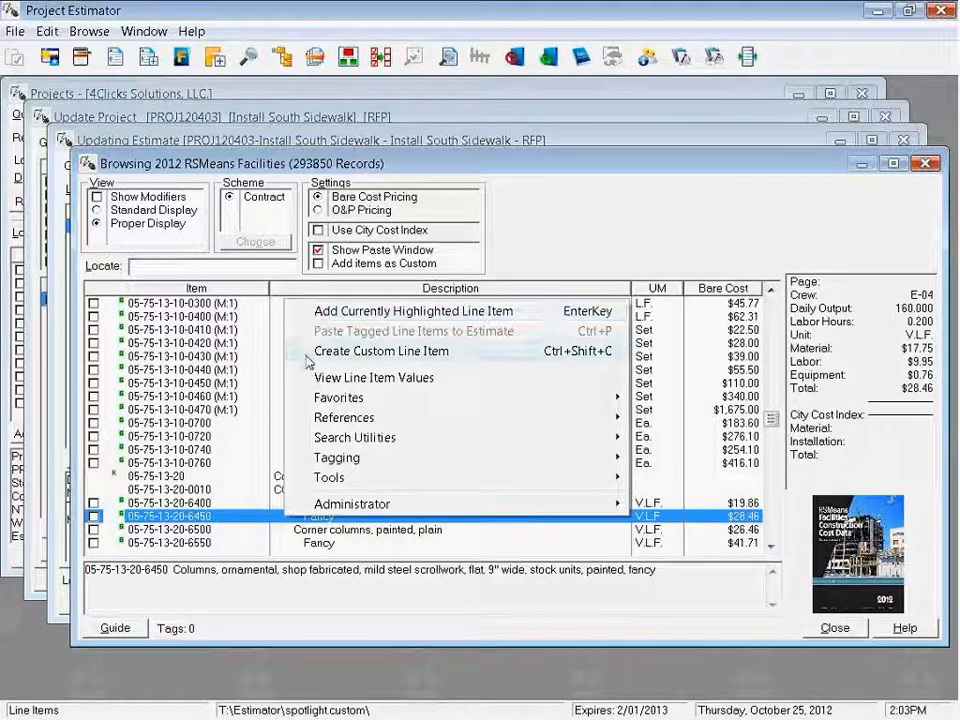
pyautogui.click(456, 360)
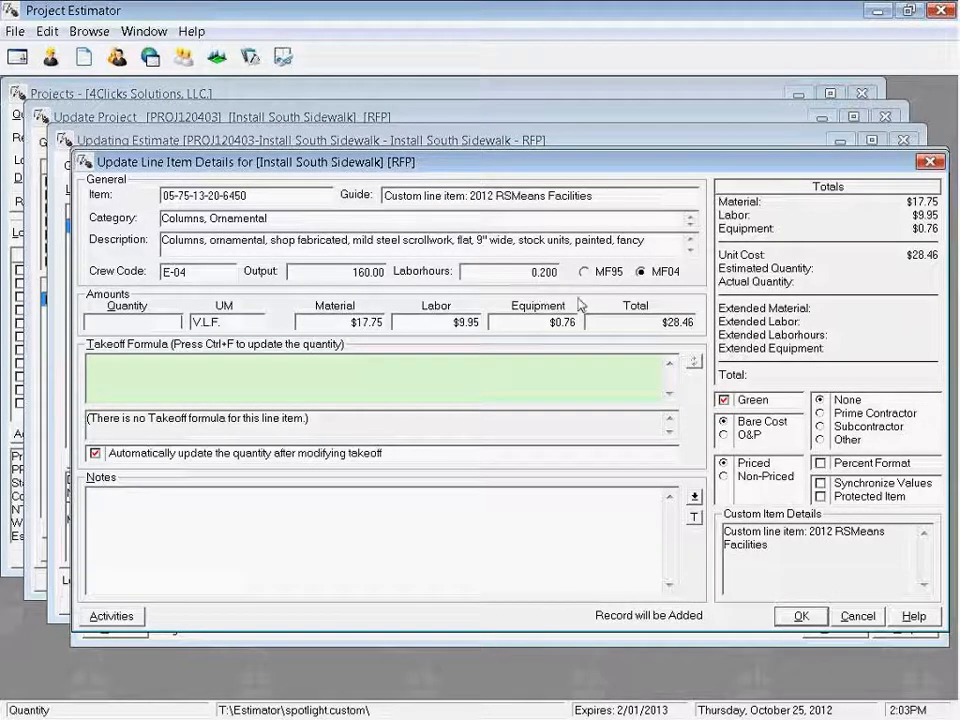
pyautogui.moveTo(471, 196); pyautogui.dragTo(593, 196)
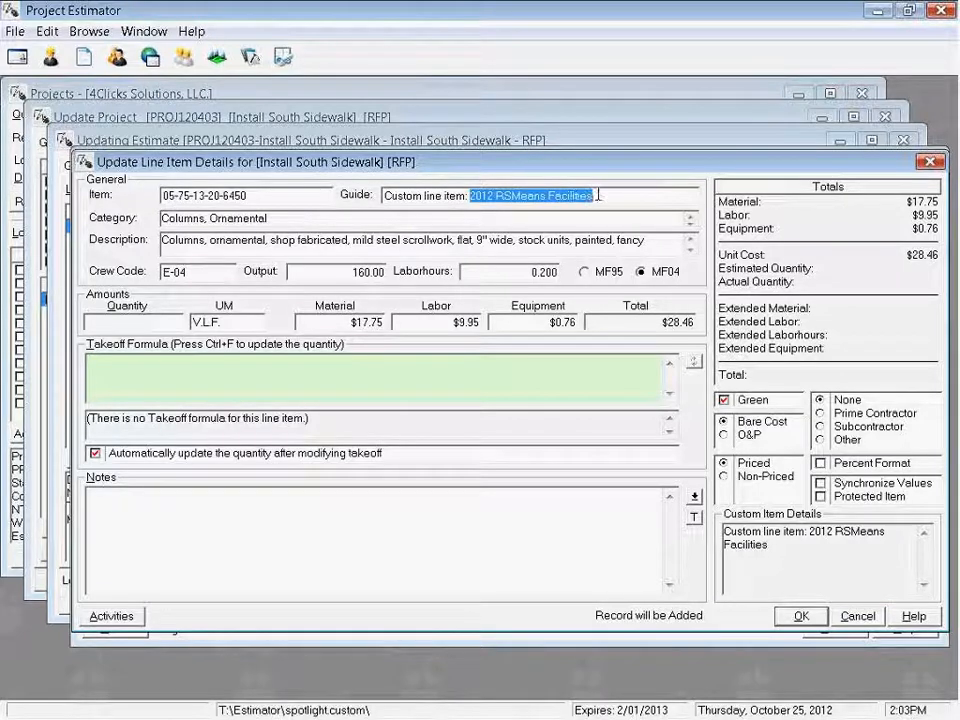
pyautogui.click(383, 196)
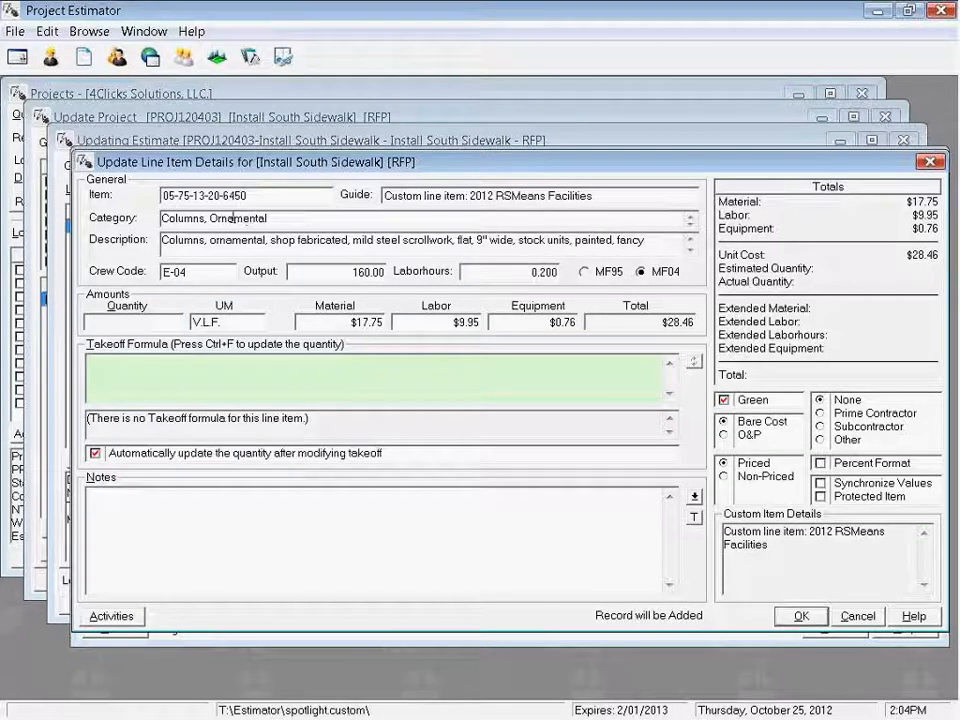
pyautogui.rightClick(218, 274)
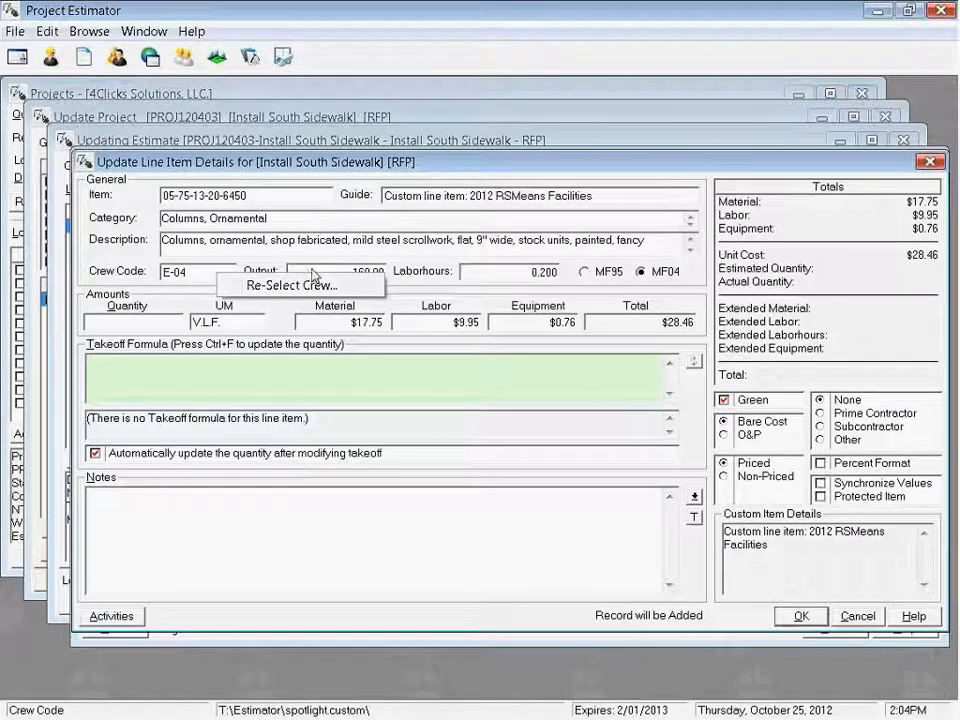
pyautogui.click(311, 268)
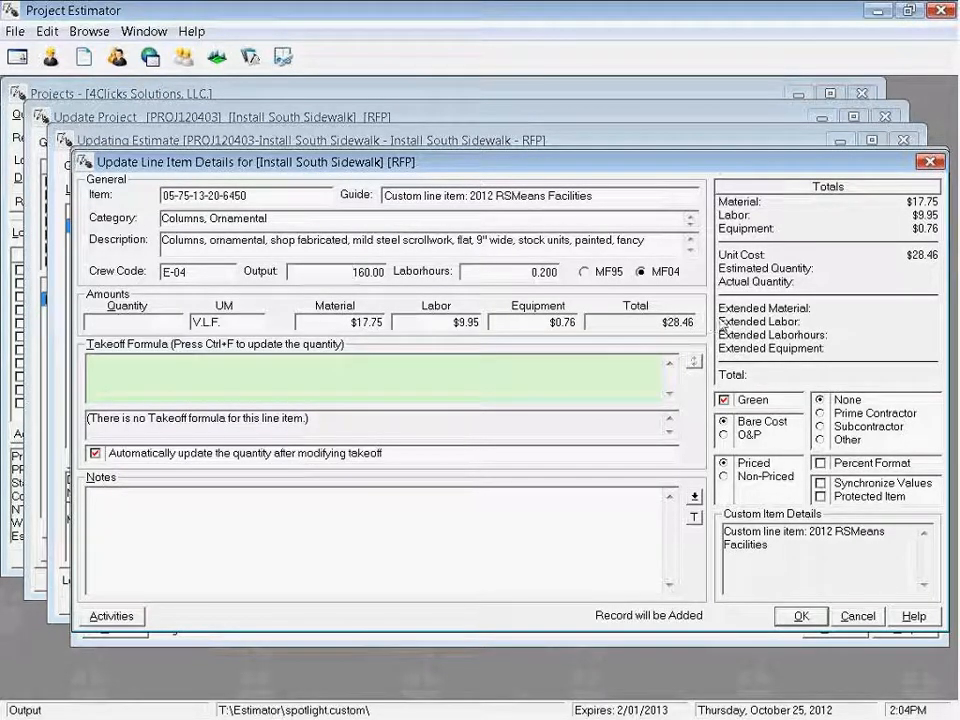
# Set the ornamental column item's material cost to $25.00 and mark it as non-priced.
pyautogui.click(337, 322)
pyautogui.write('25')
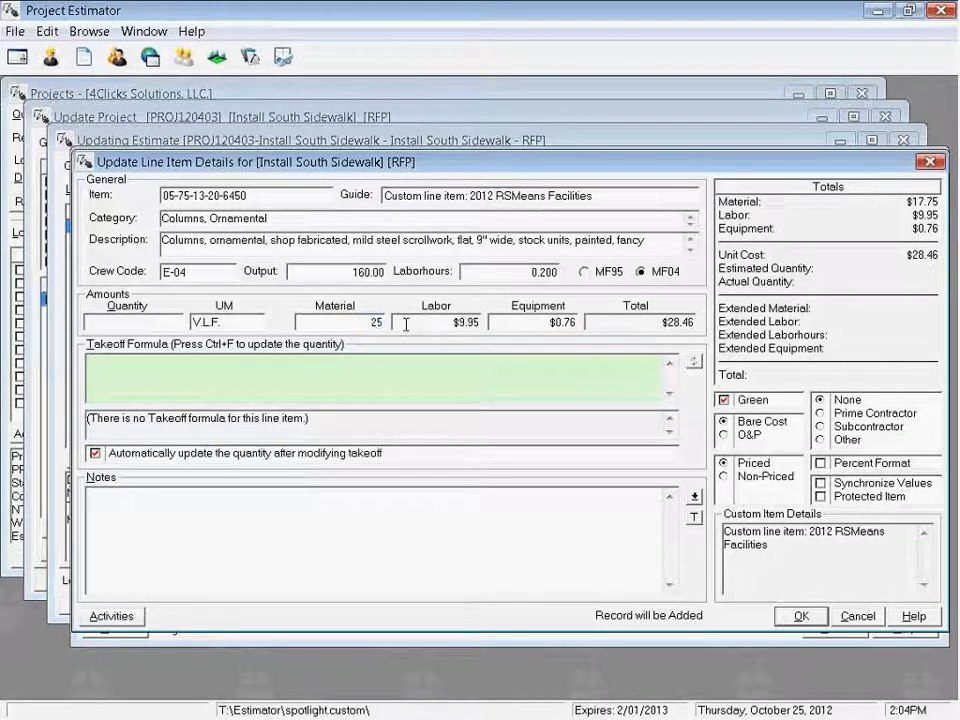
pyautogui.click(396, 371)
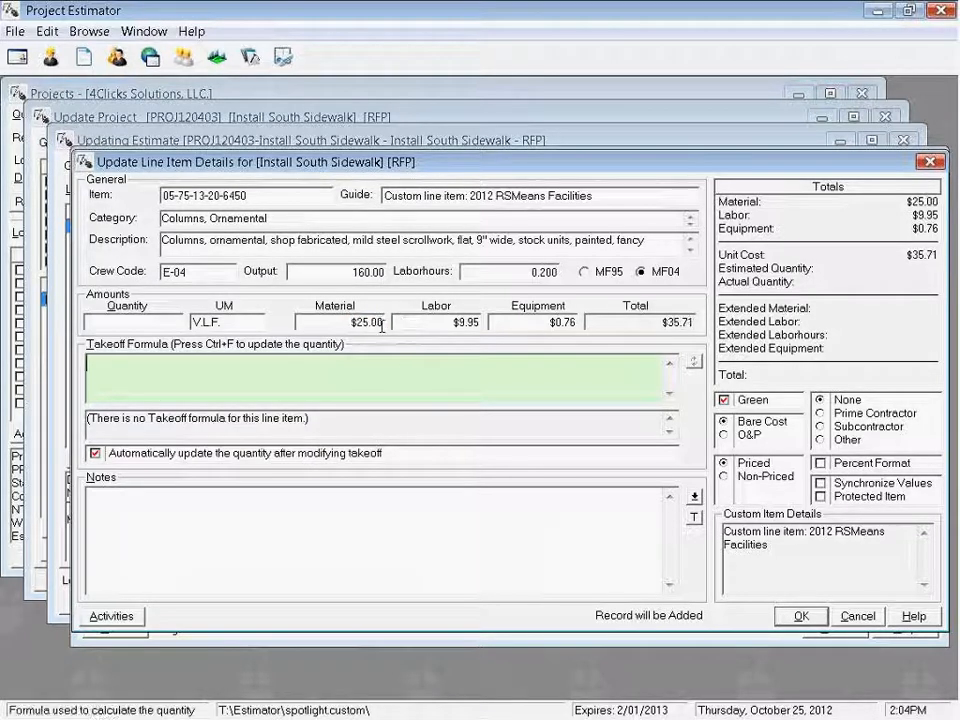
pyautogui.click(725, 478)
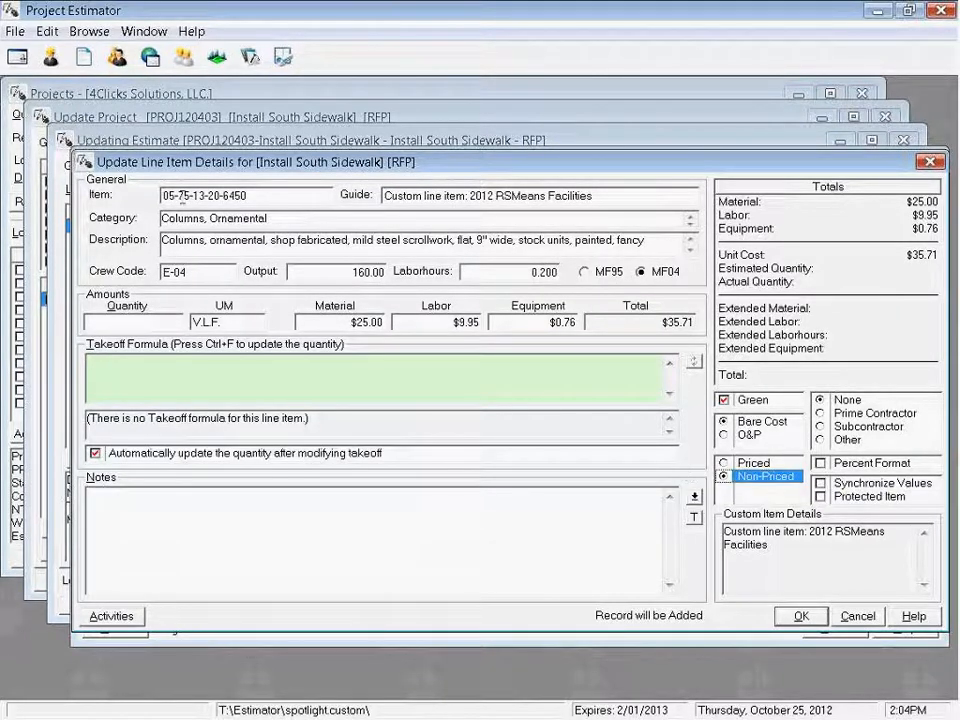
pyautogui.moveTo(161, 195); pyautogui.dragTo(289, 193)
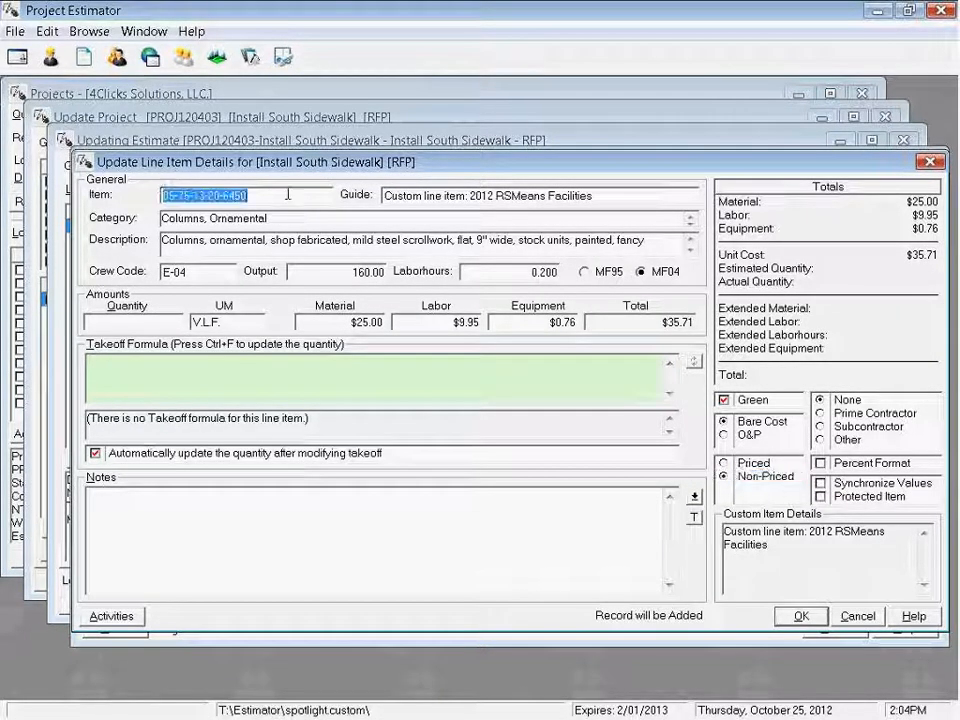
pyautogui.click(288, 194)
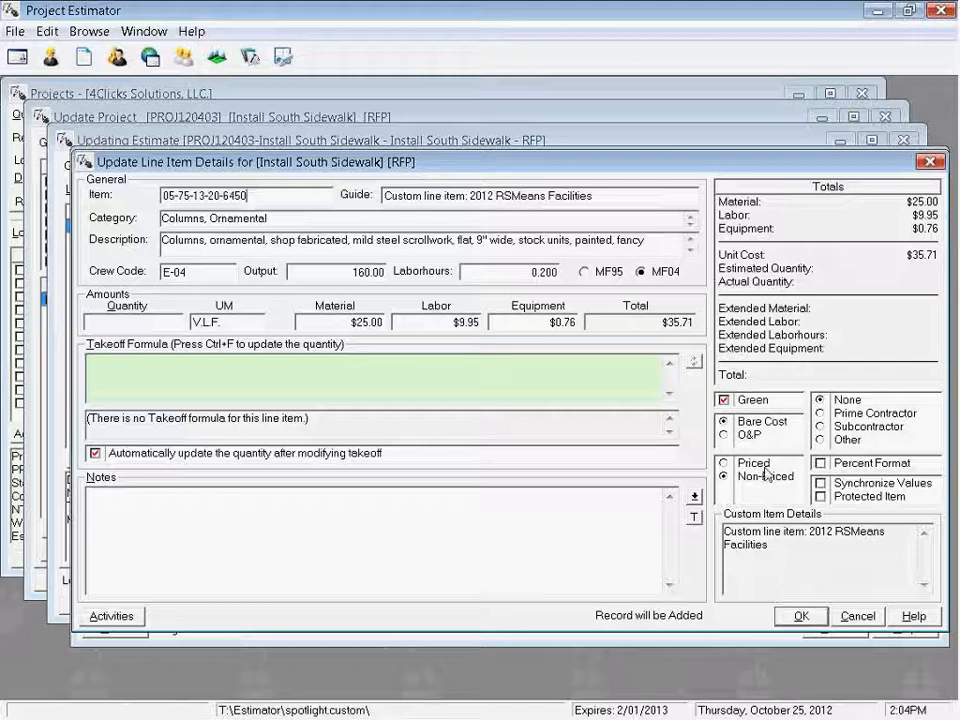
# Mark the custom ornamental column item as a protected item.
pyautogui.click(823, 497)
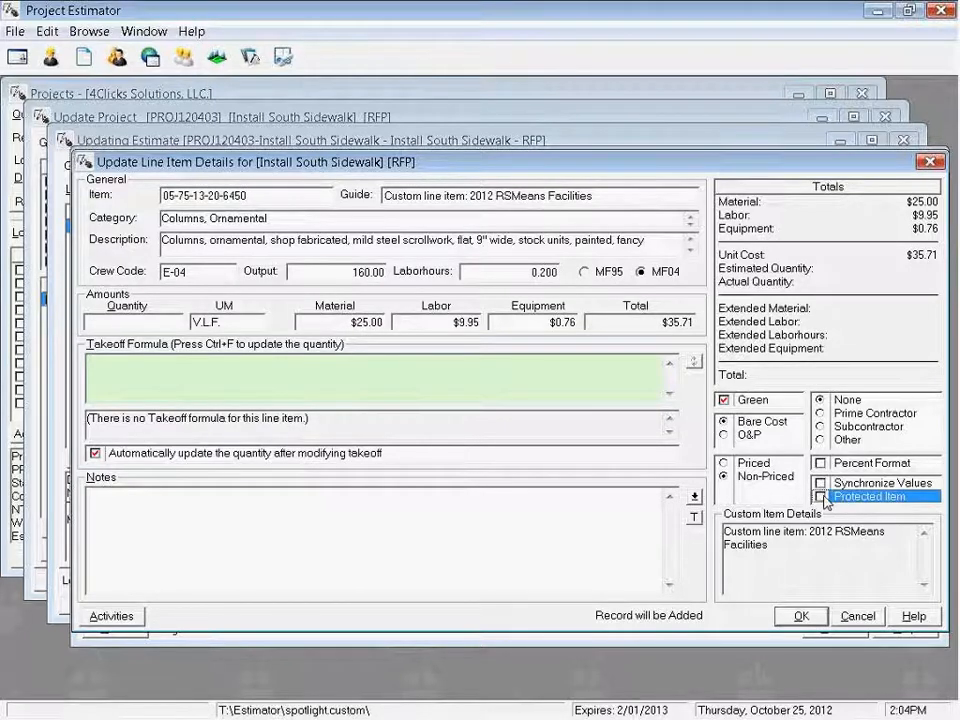
pyautogui.click(821, 497)
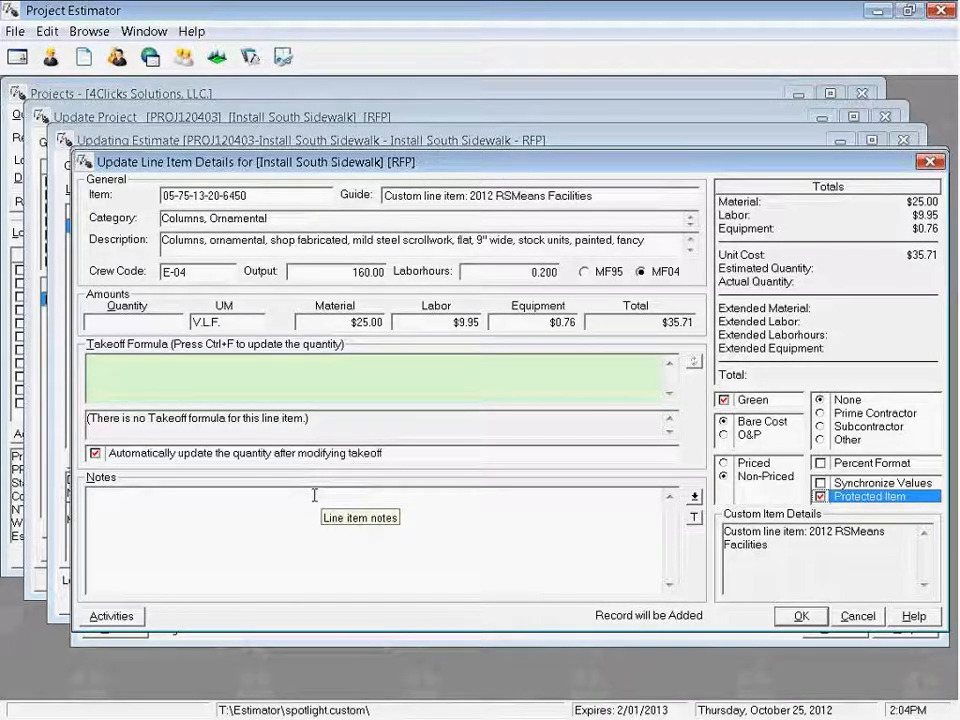
# Turn on value synchronization for the column item and try daily outputs of 200 and 100.
pyautogui.click(862, 486)
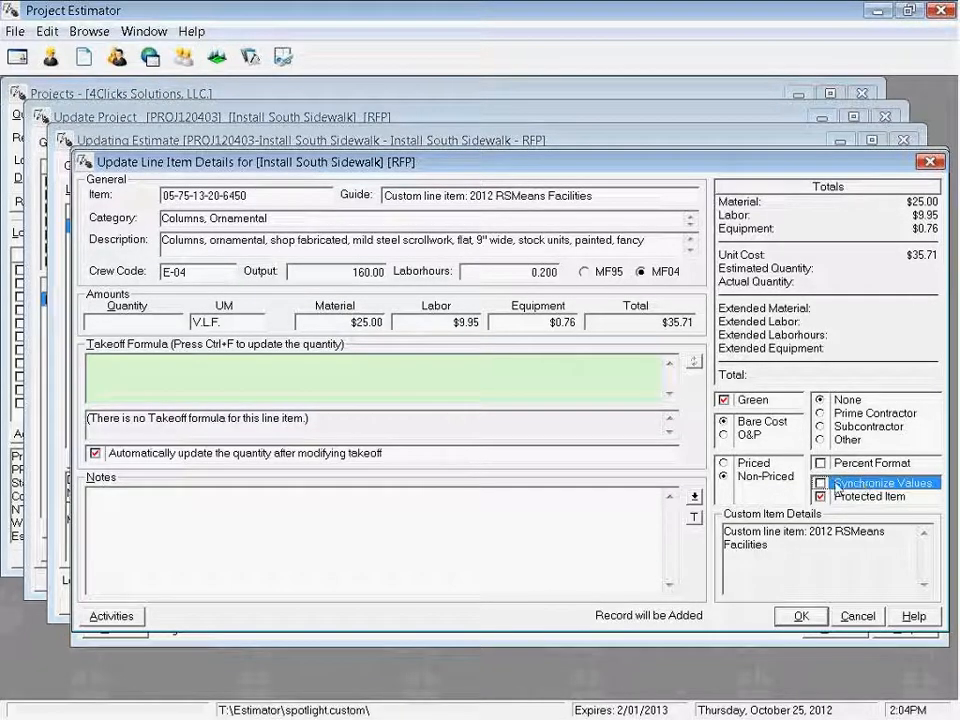
pyautogui.click(820, 484)
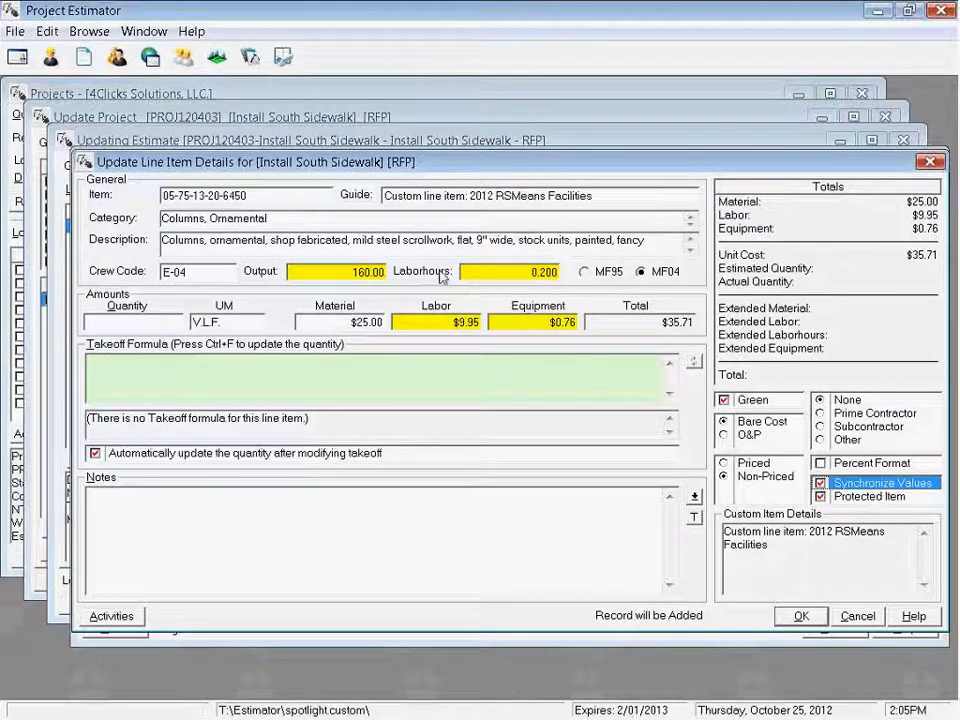
pyautogui.moveTo(324, 270); pyautogui.dragTo(414, 276)
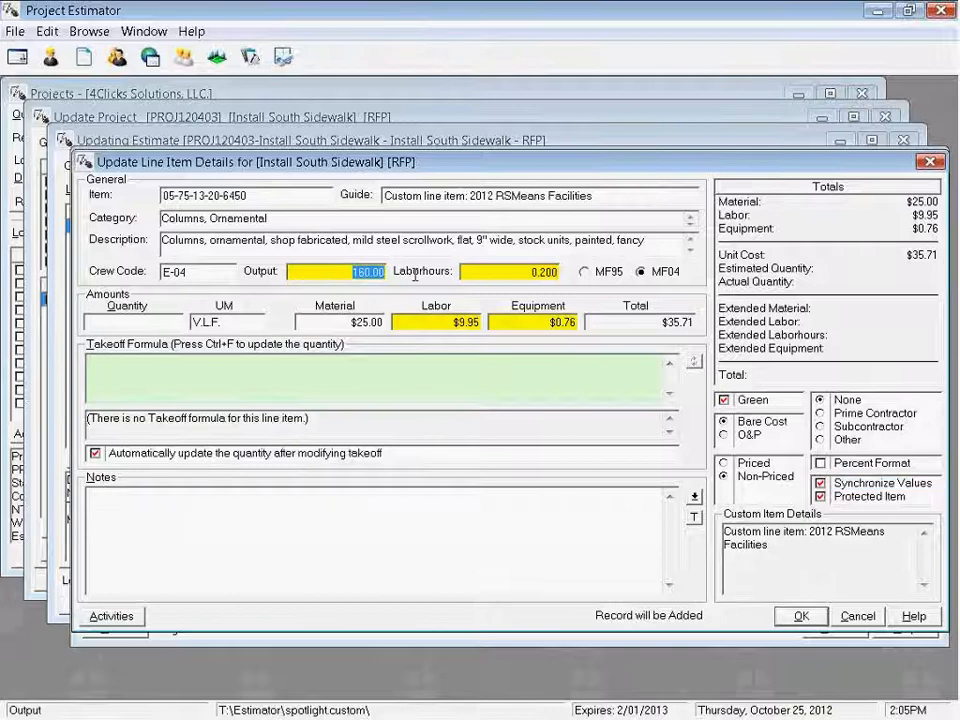
pyautogui.write('200')
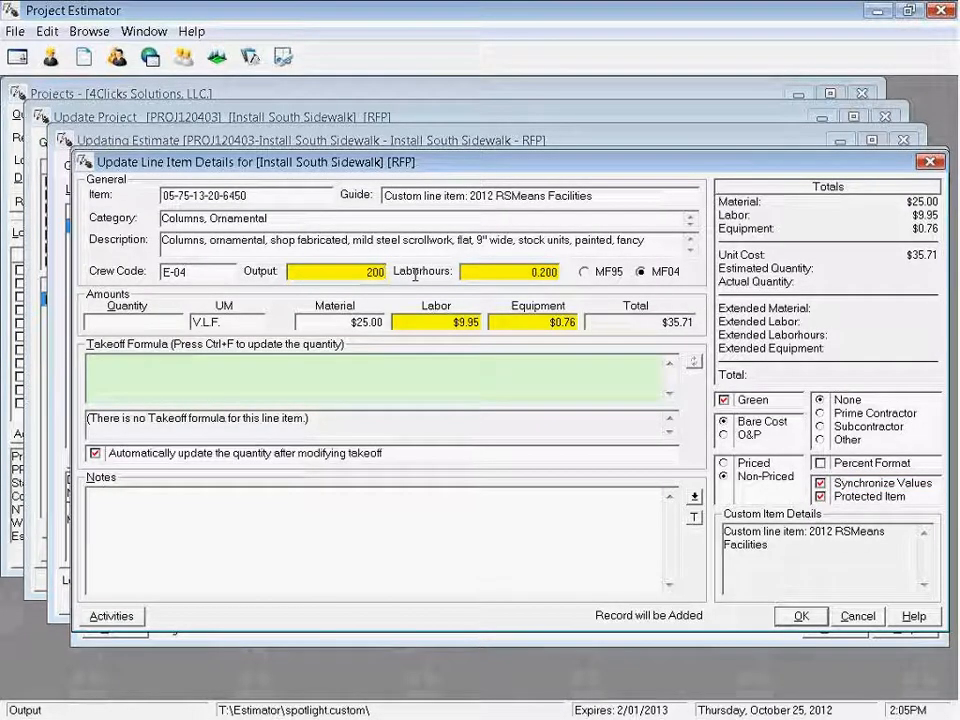
pyautogui.press('Tab')
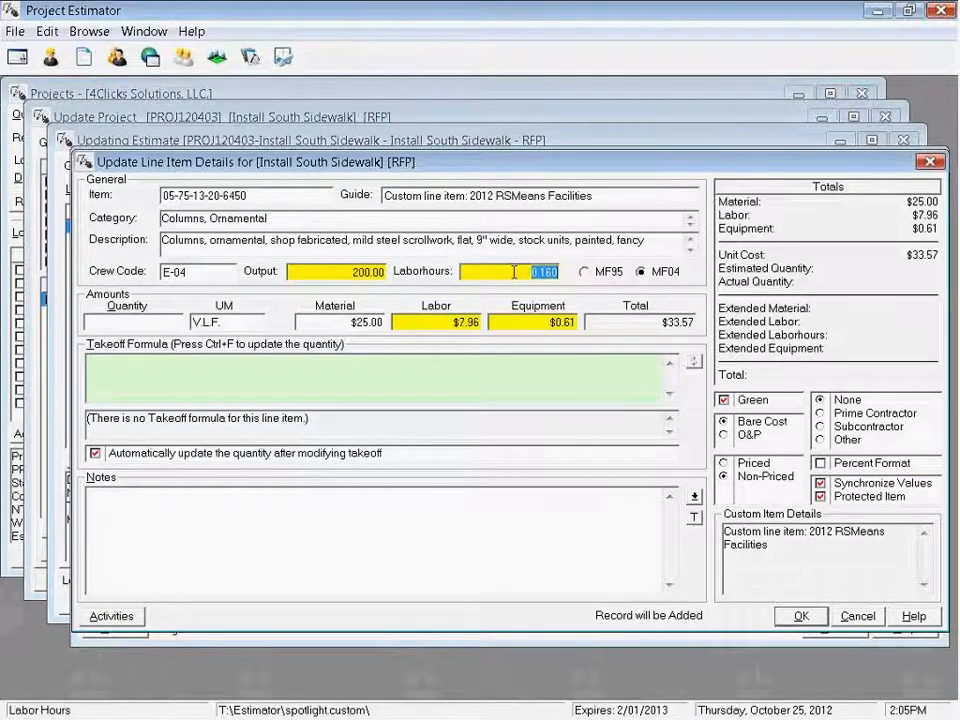
pyautogui.click(342, 272)
pyautogui.moveTo(342, 272); pyautogui.dragTo(405, 276)
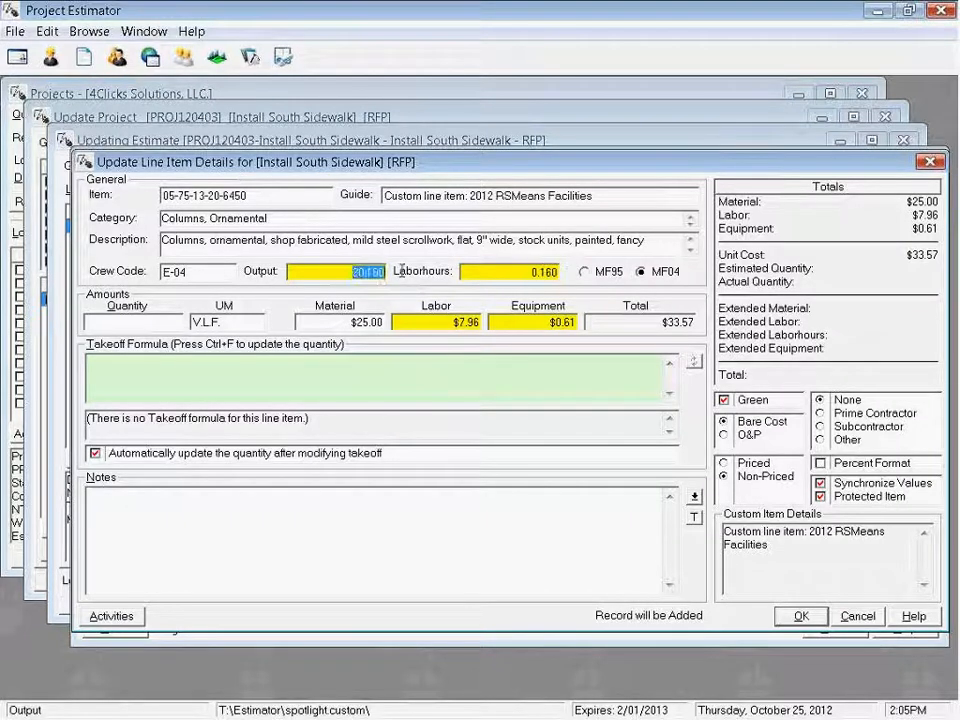
pyautogui.write('100')
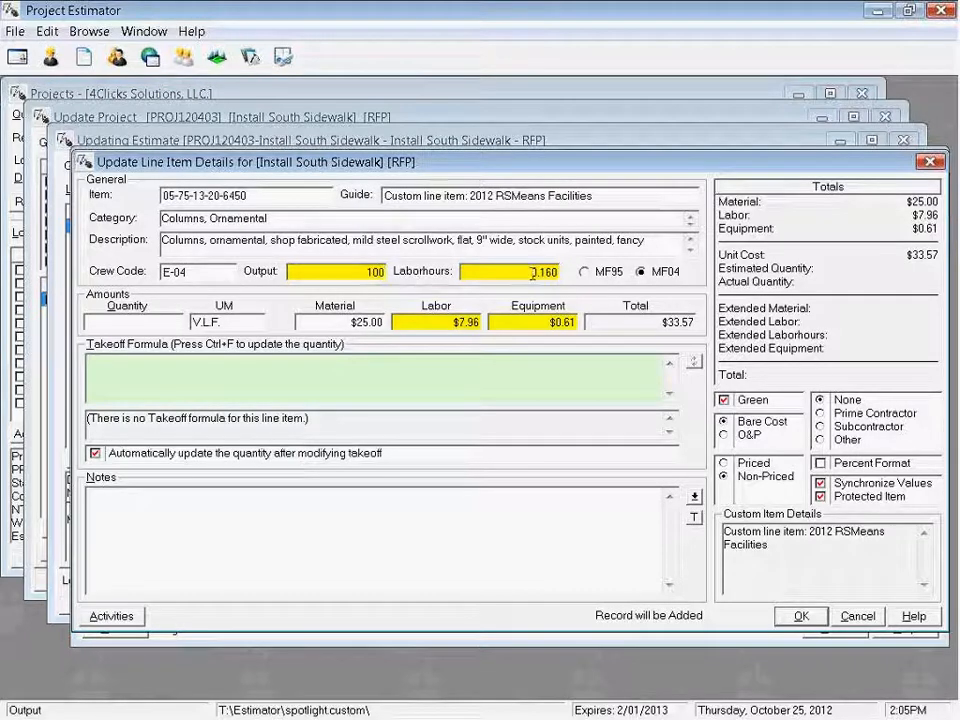
pyautogui.press('Tab')
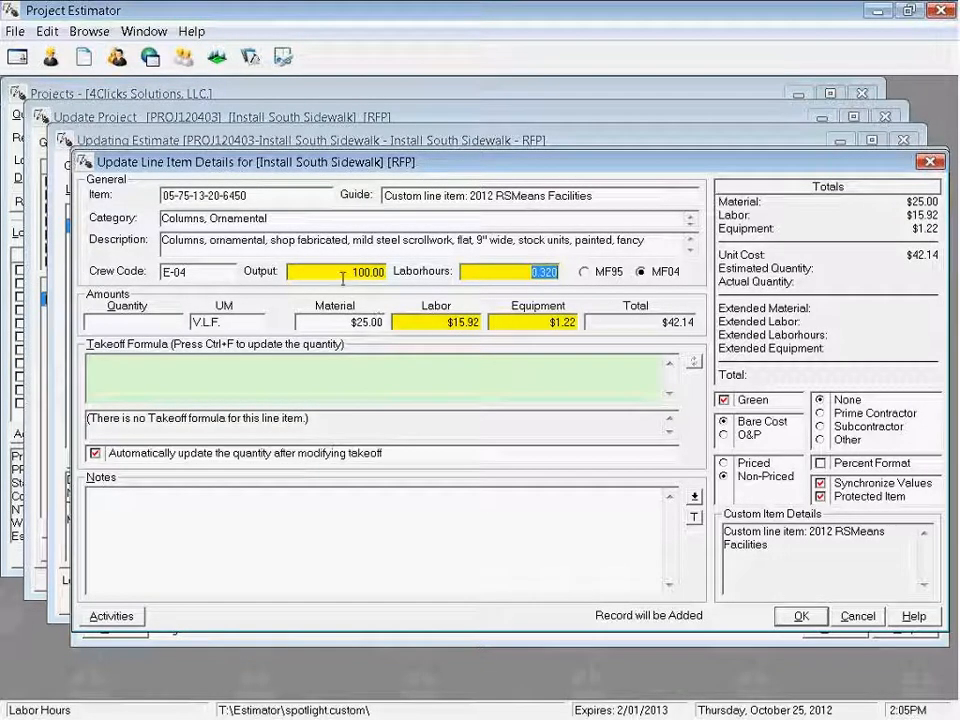
# Set the column item's output back to 160 and turn off value synchronization.
pyautogui.hotkey('shift', 'Tab')
pyautogui.write('160')
pyautogui.press('Tab')
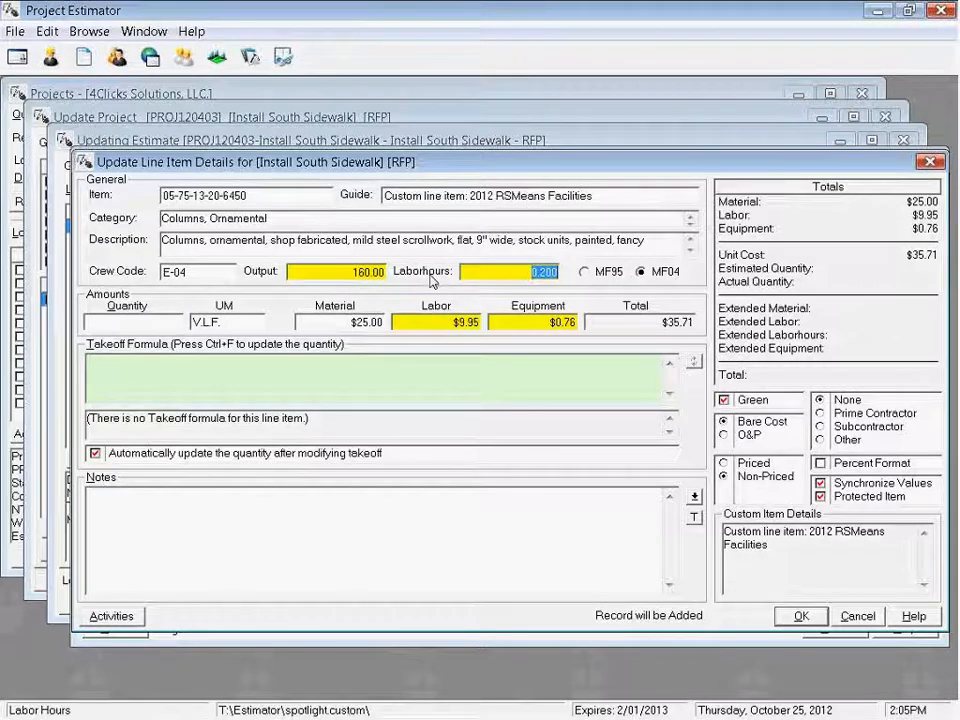
pyautogui.click(413, 322)
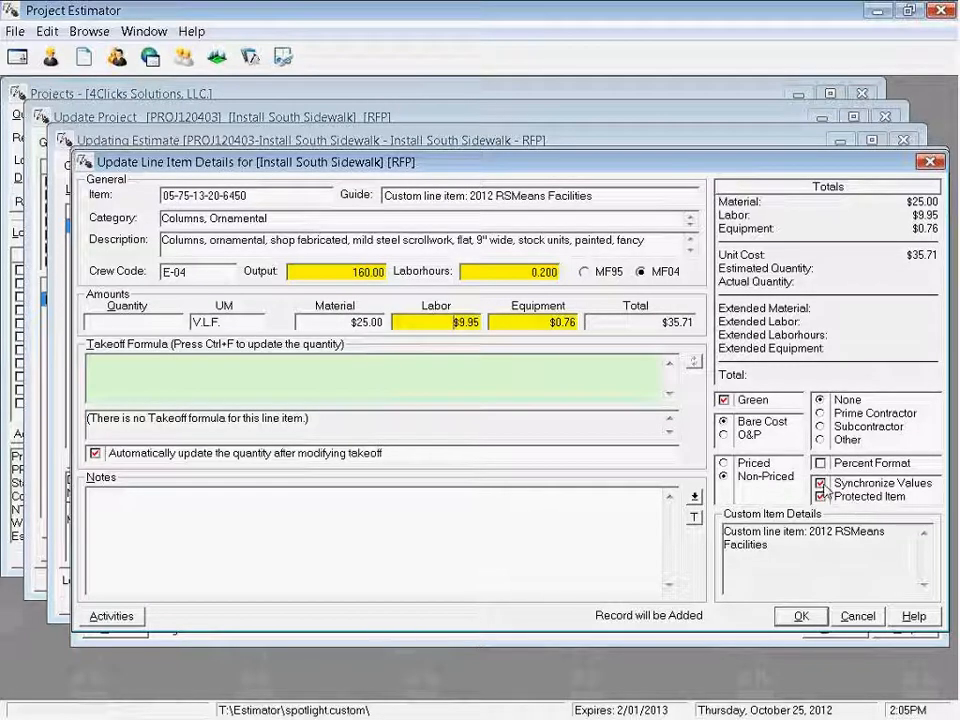
pyautogui.click(821, 484)
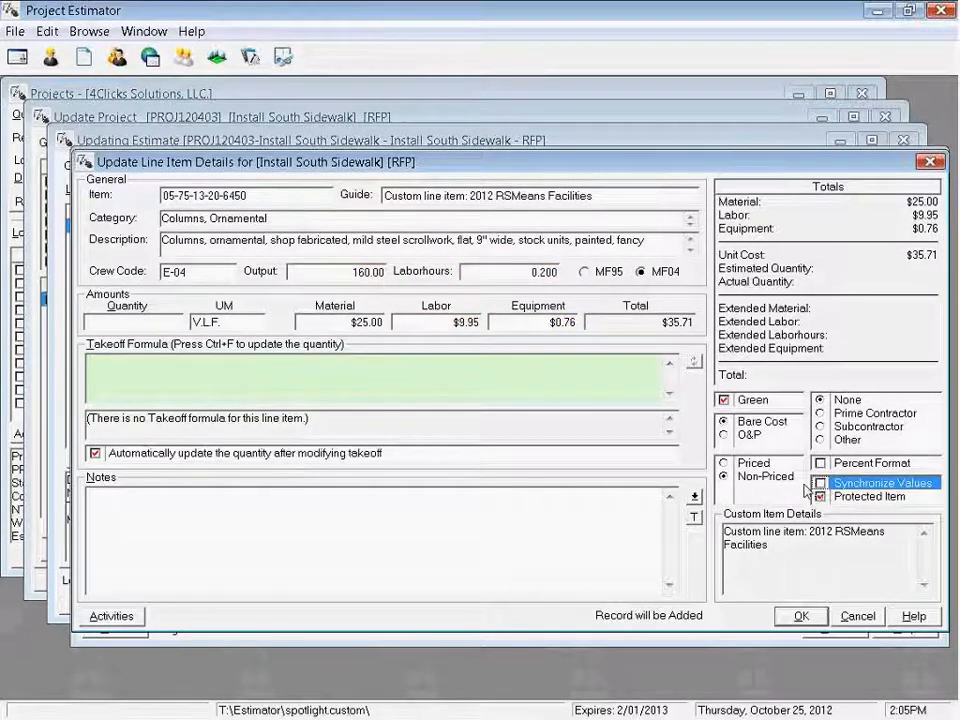
# Save the custom ornamental column item to the estimate.
pyautogui.click(503, 516)
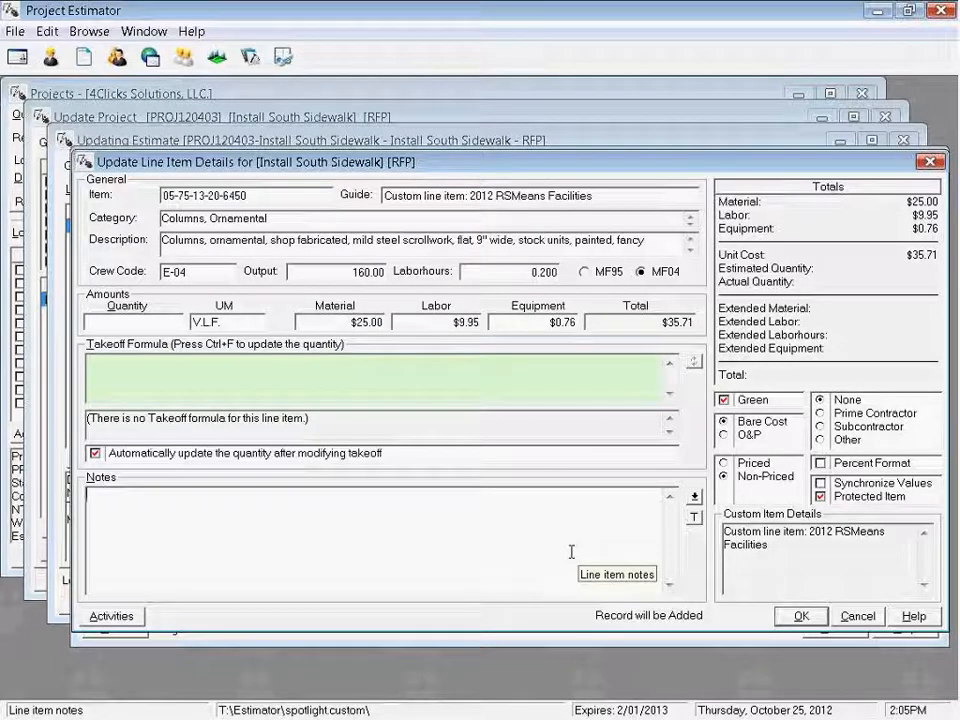
pyautogui.click(797, 617)
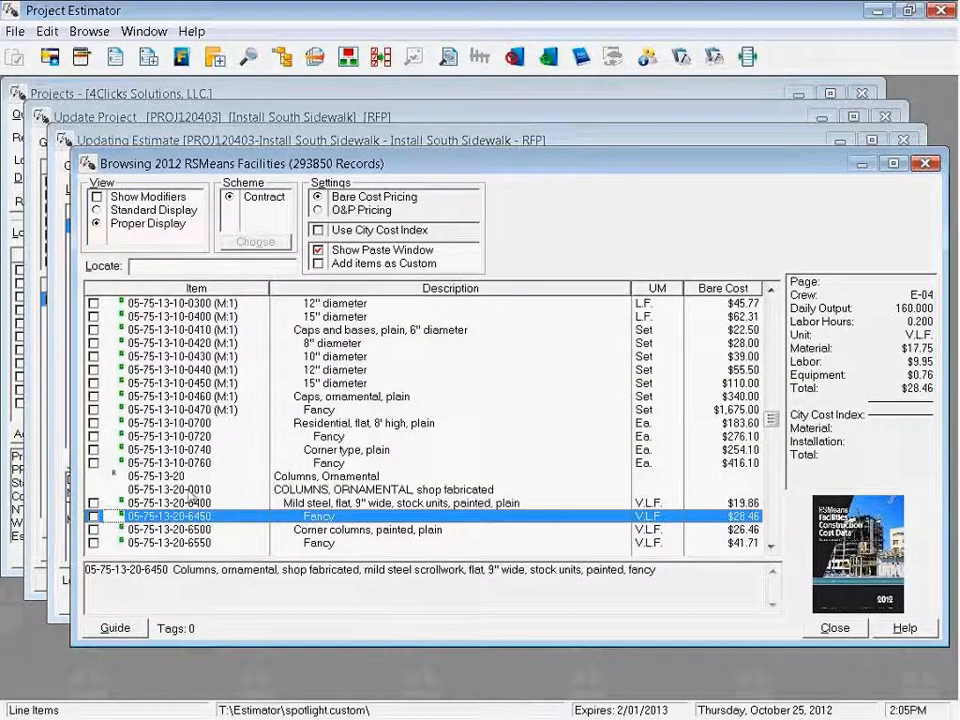
pyautogui.click(123, 490)
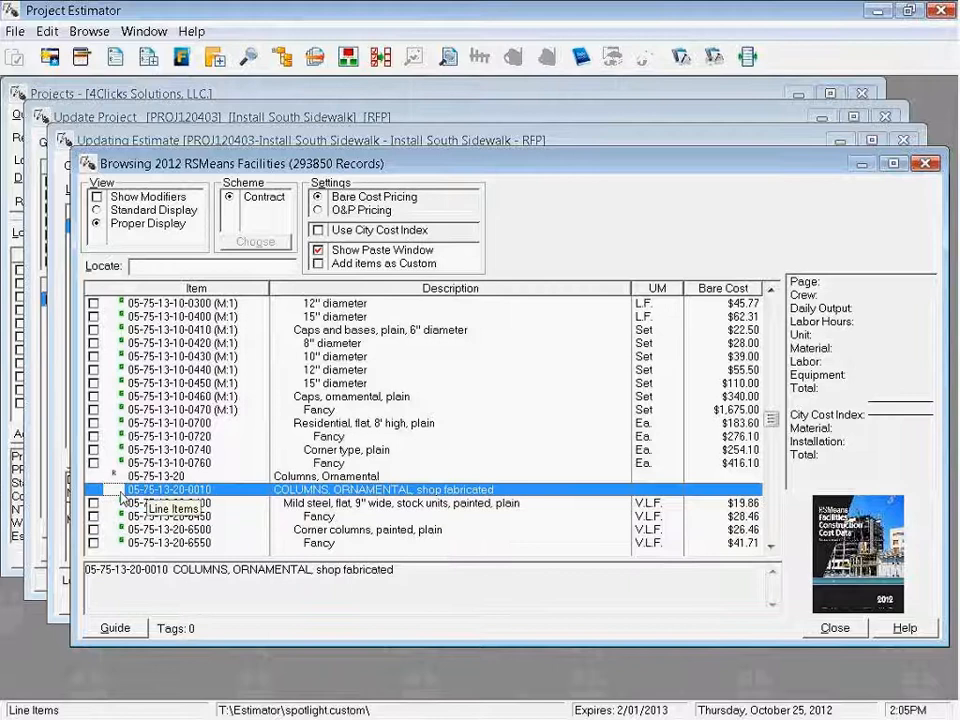
pyautogui.rightClick(183, 491)
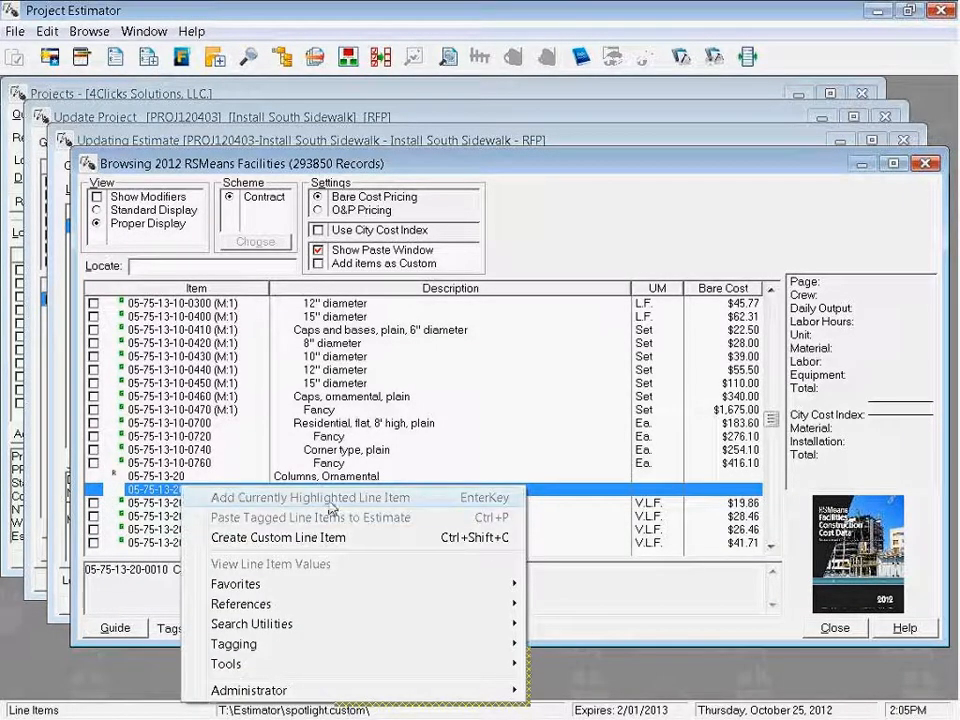
pyautogui.click(145, 505)
pyautogui.rightClick(145, 507)
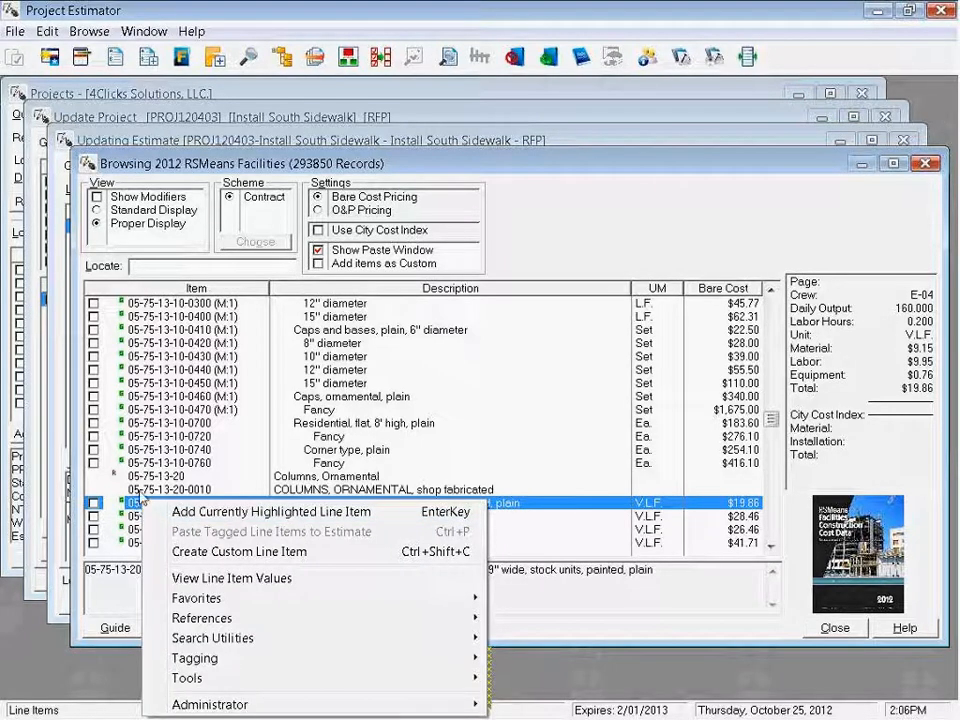
pyautogui.click(145, 490)
pyautogui.rightClick(145, 490)
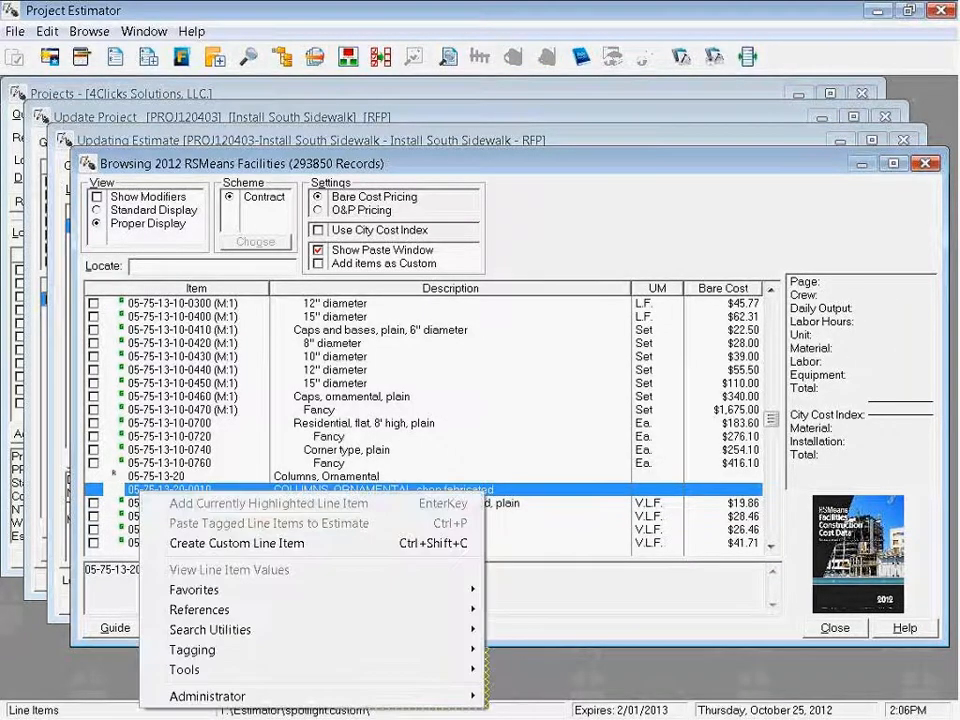
pyautogui.click(197, 544)
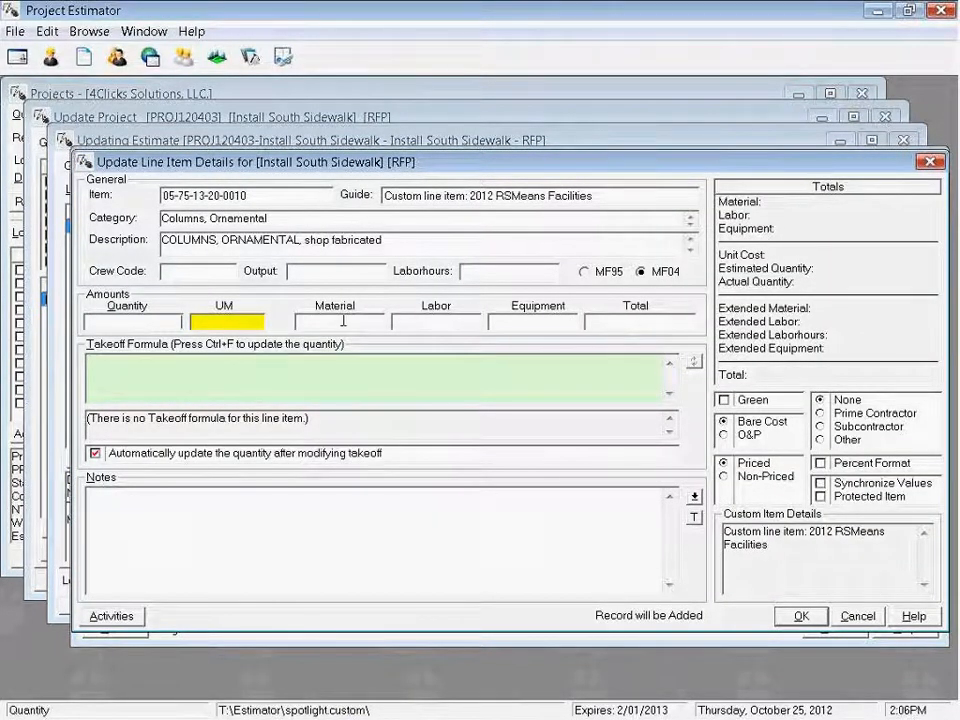
pyautogui.press('Escape')
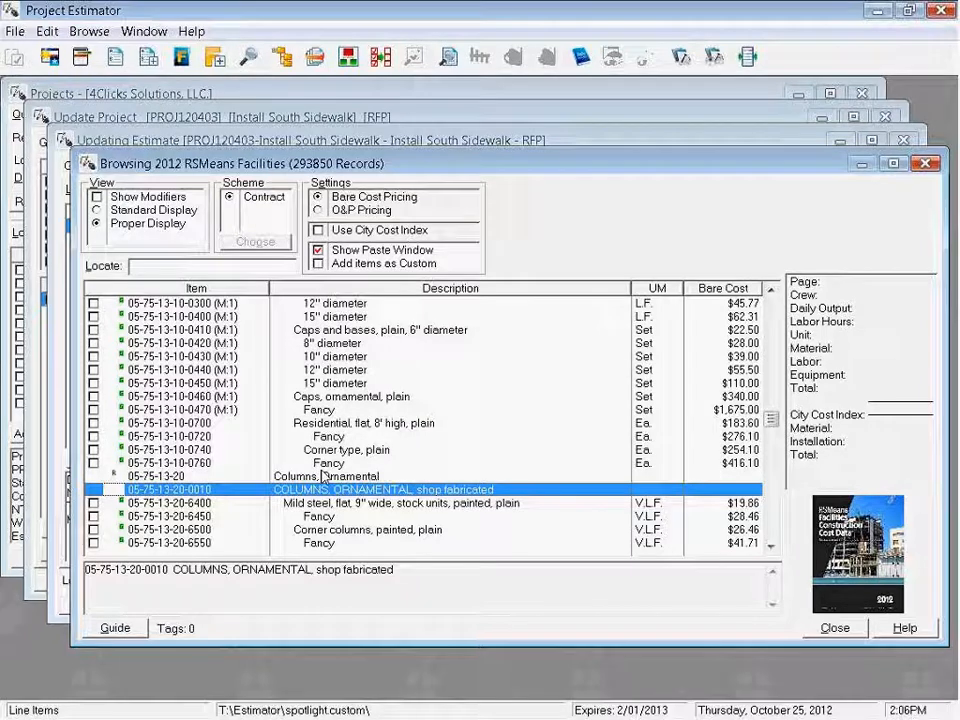
pyautogui.click(835, 628)
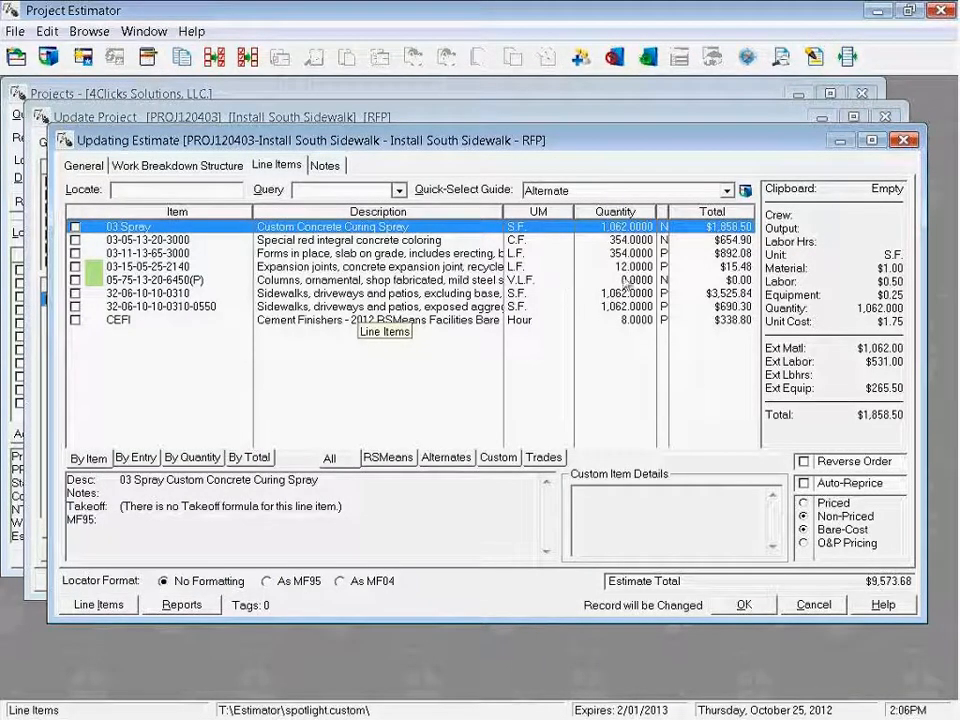
pyautogui.doubleClick(399, 281)
pyautogui.write('40')
pyautogui.press('Return')
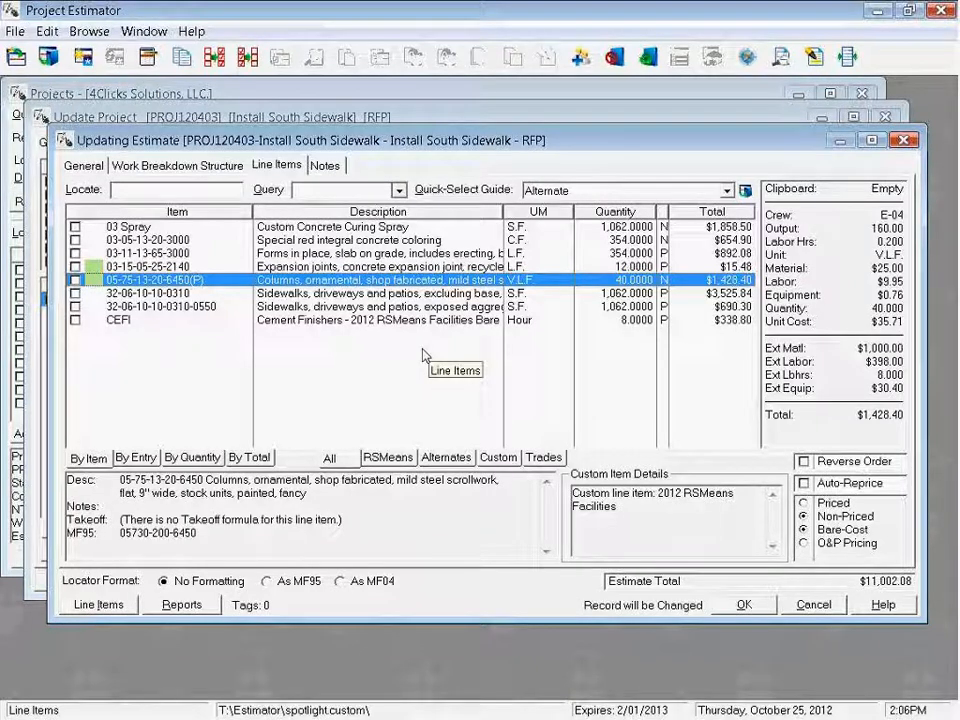
# Create an alternate line item from the 03 Spray custom concrete curing spray item in the estimate.
pyautogui.press('Up')
pyautogui.press('Up')
pyautogui.press('Up')
pyautogui.press('Up')
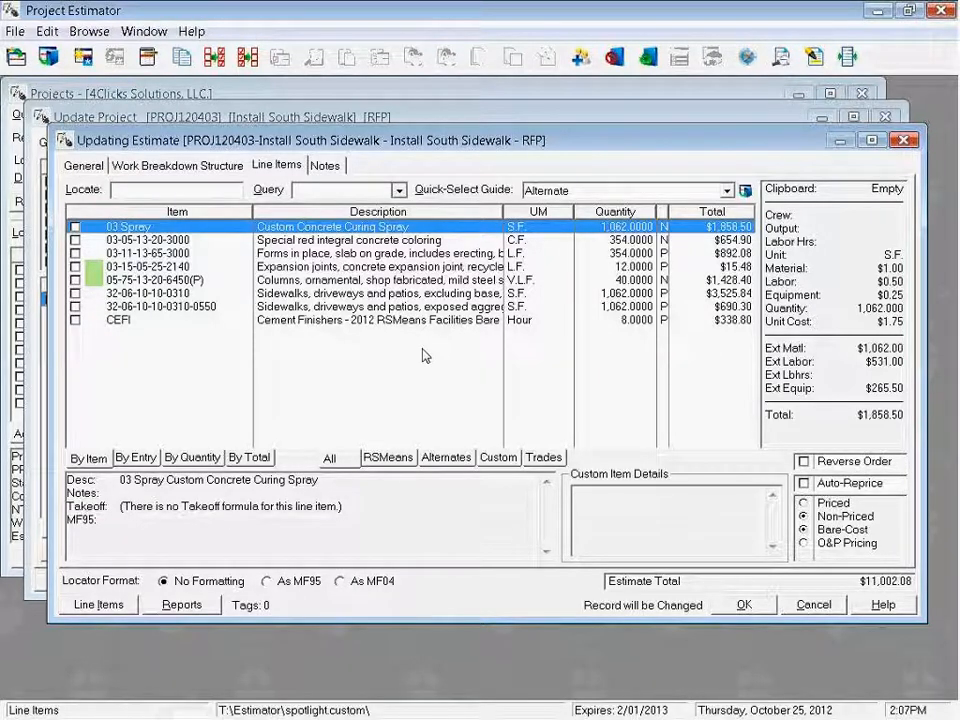
pyautogui.rightClick(218, 233)
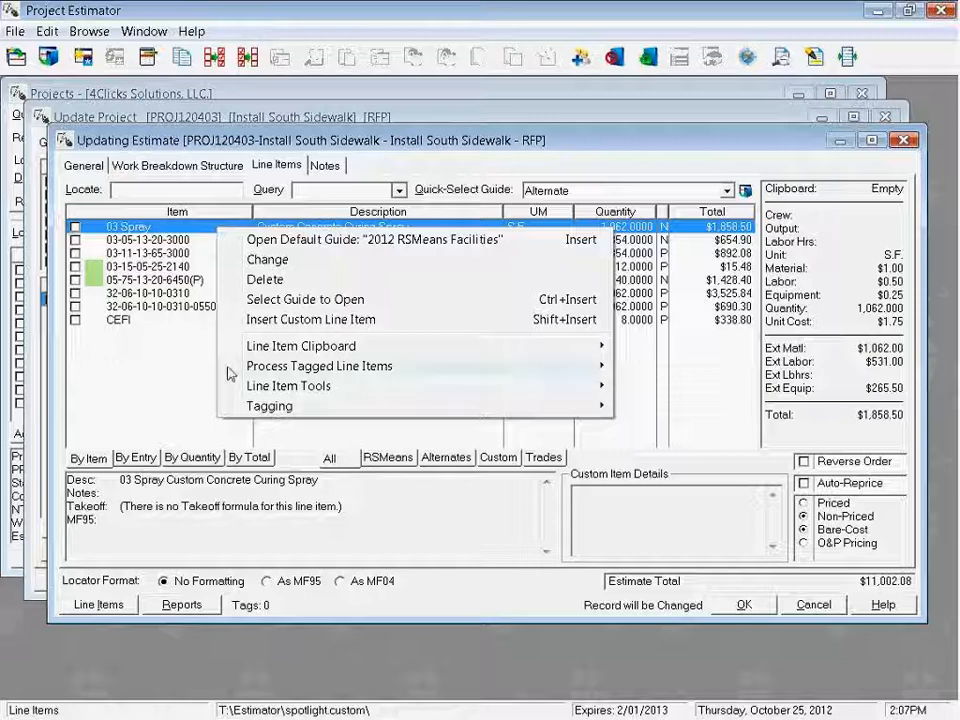
pyautogui.moveTo(233, 387)
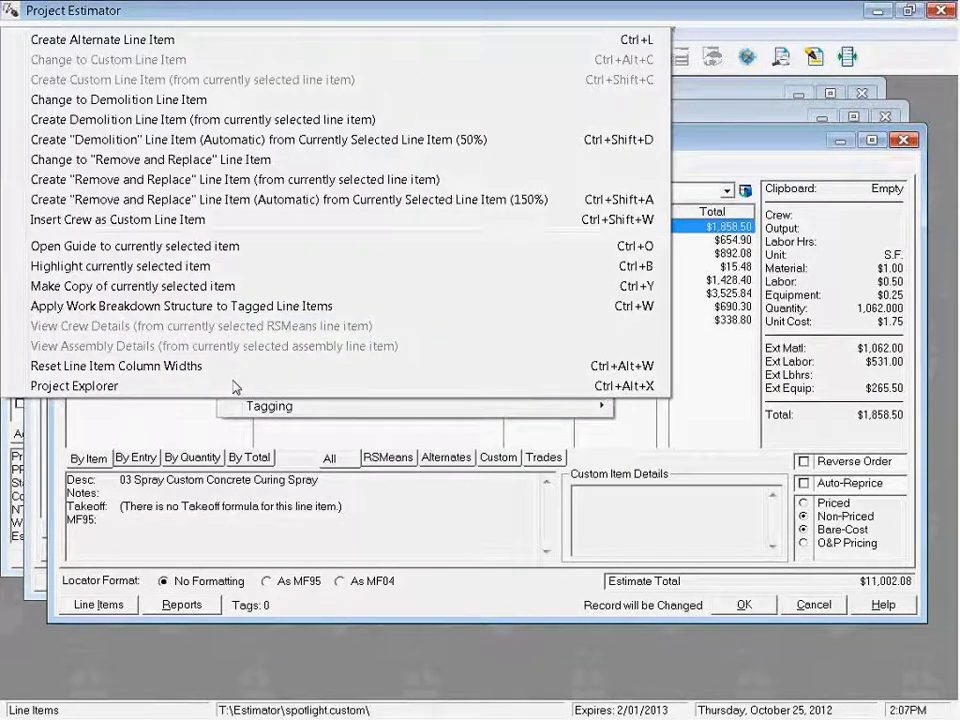
pyautogui.click(187, 25)
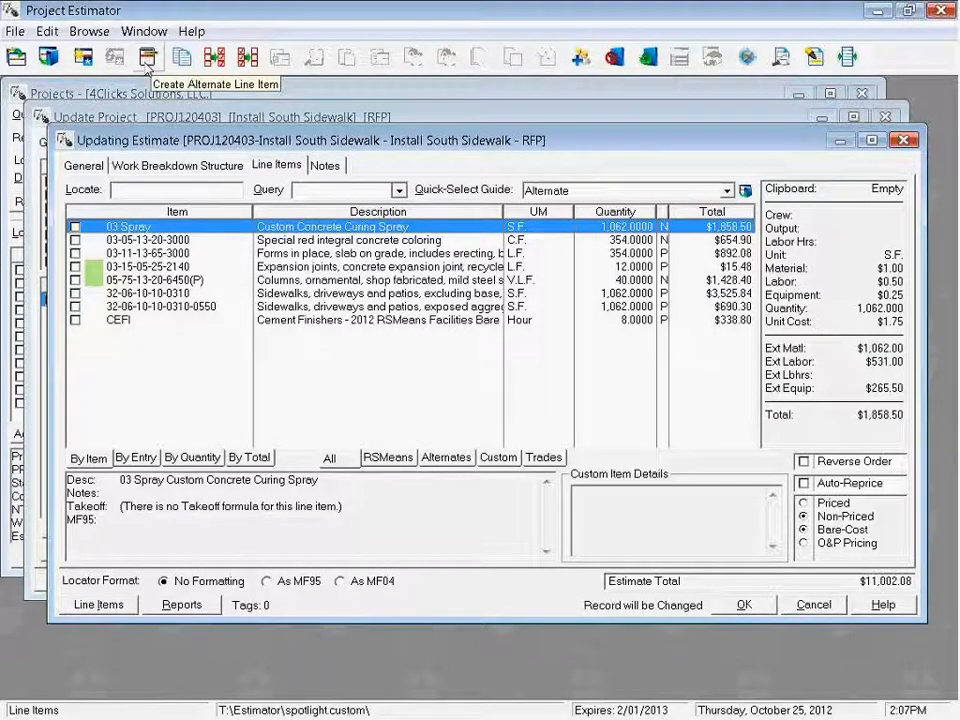
pyautogui.rightClick(87, 228)
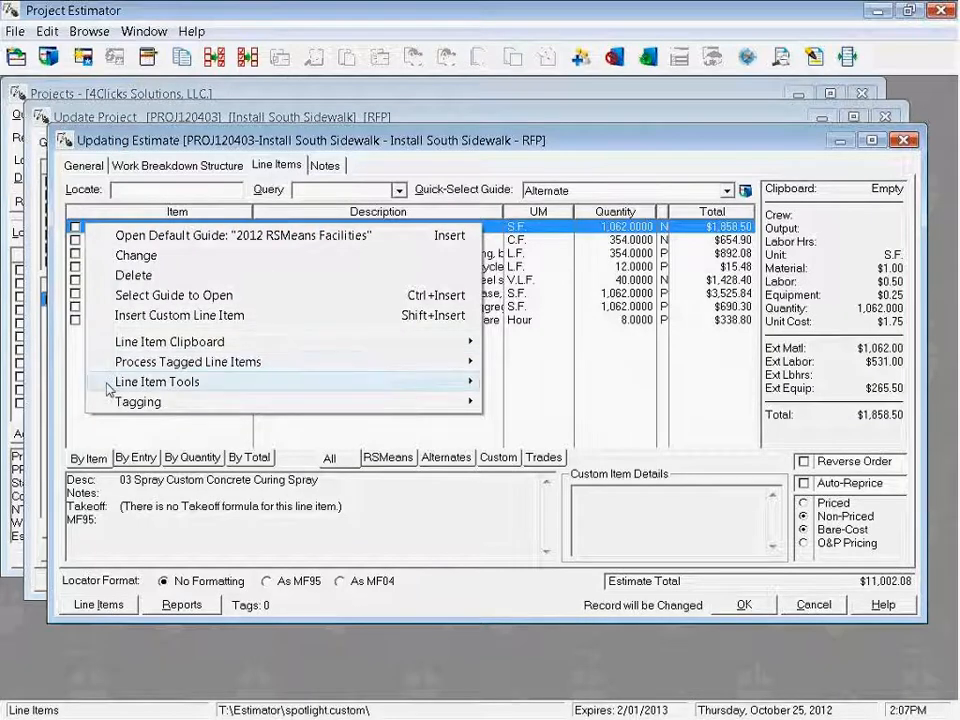
pyautogui.moveTo(108, 385)
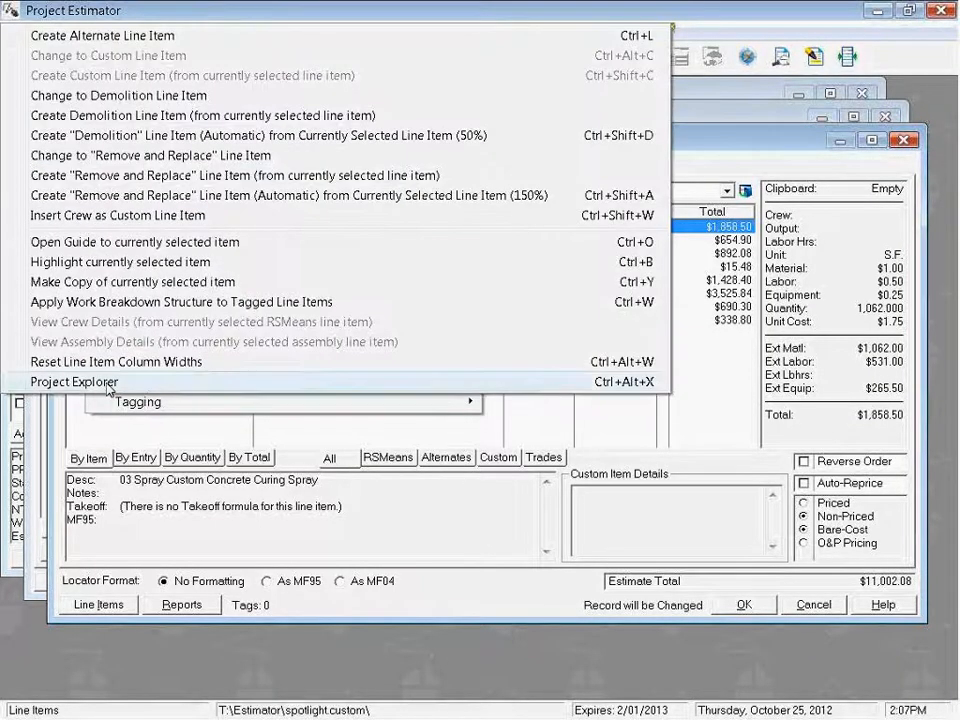
pyautogui.click(207, 38)
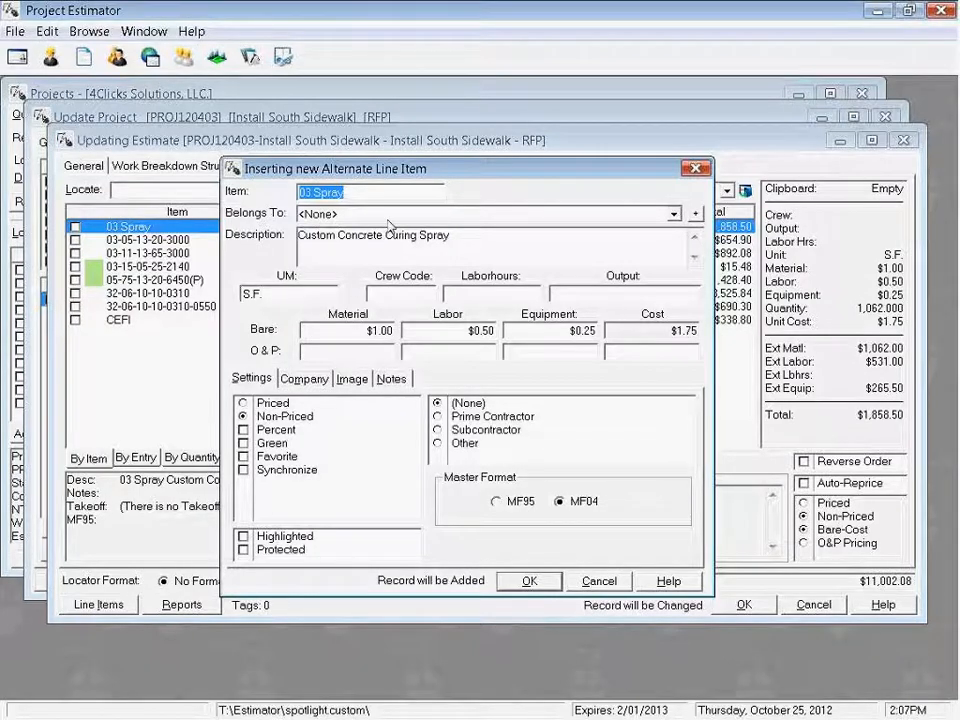
# Assign the new alternate line item to the Concrete category.
pyautogui.click(674, 214)
pyautogui.click(673, 214)
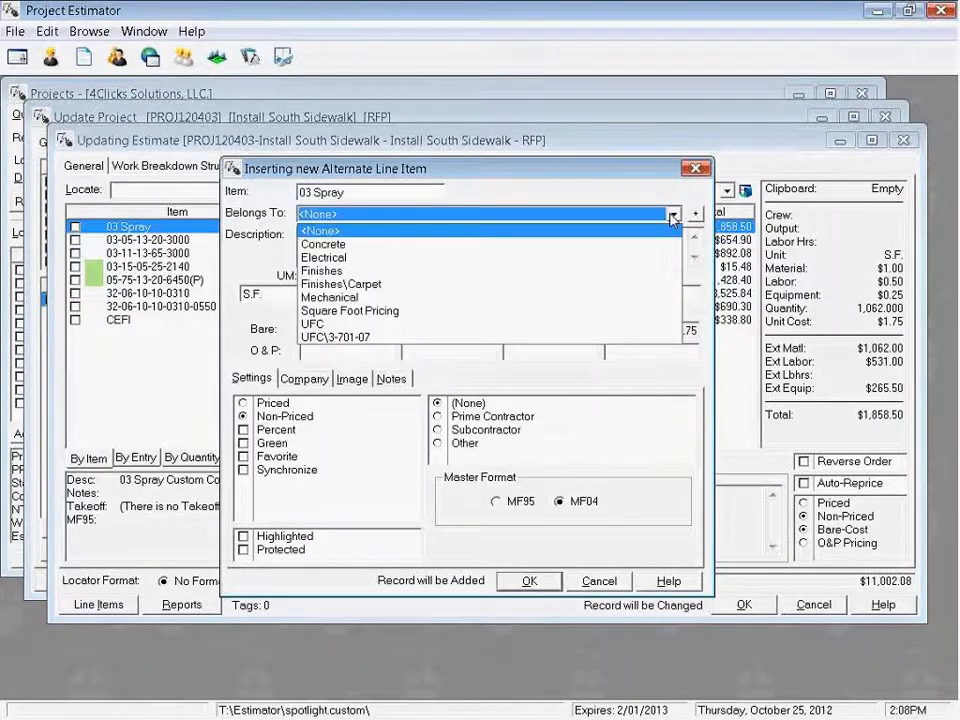
pyautogui.click(332, 245)
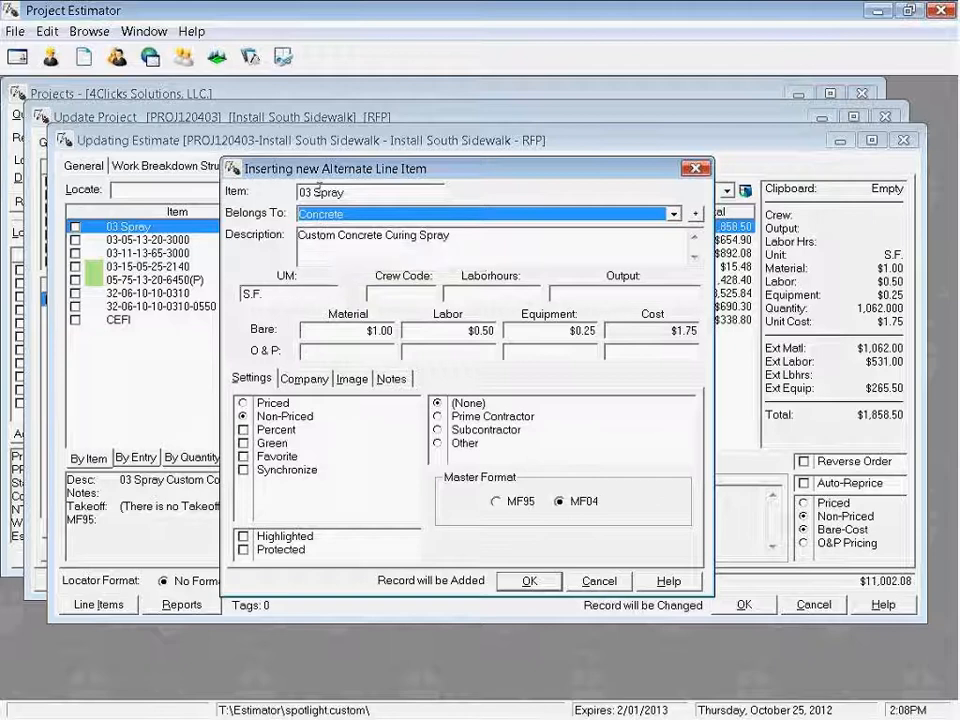
# Review the company, image and notes details of the new 03 Spray alternate line item and save it.
pyautogui.click(320, 250)
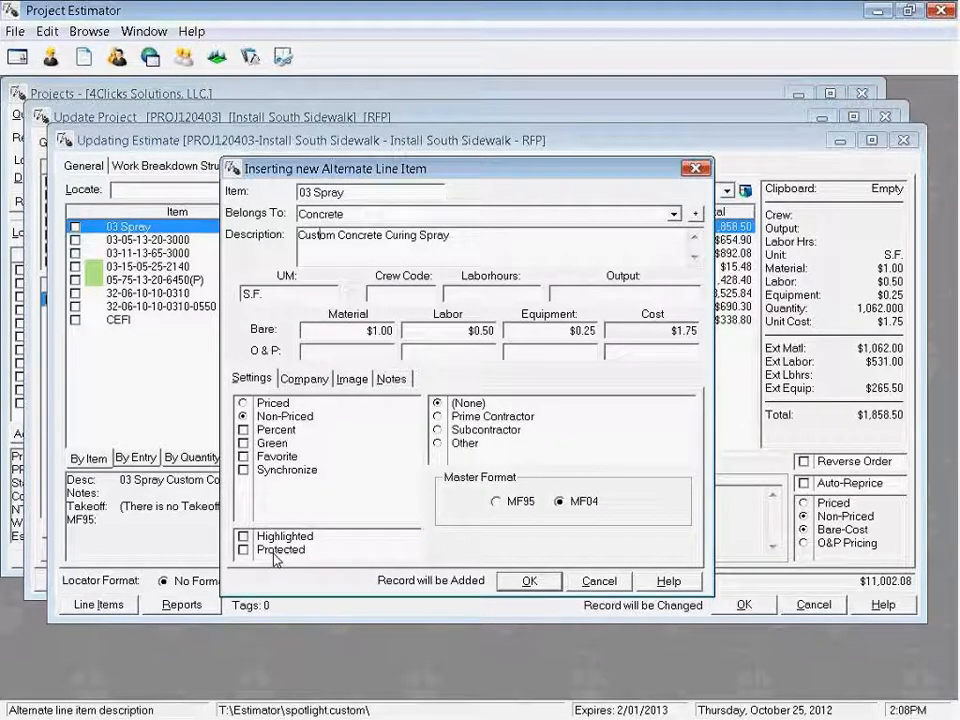
pyautogui.click(305, 379)
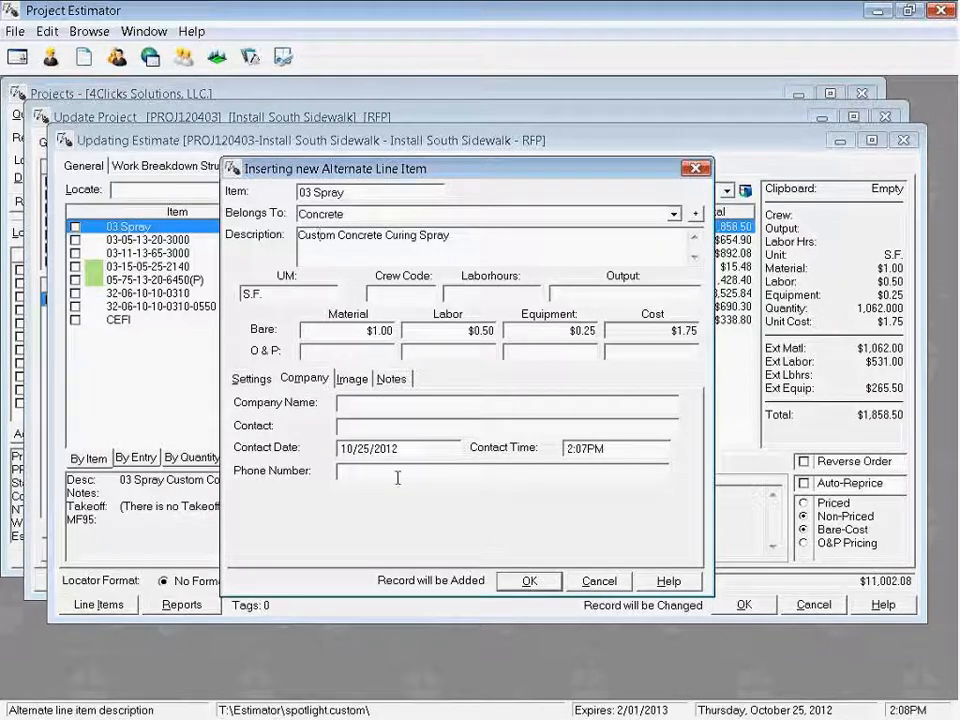
pyautogui.click(355, 384)
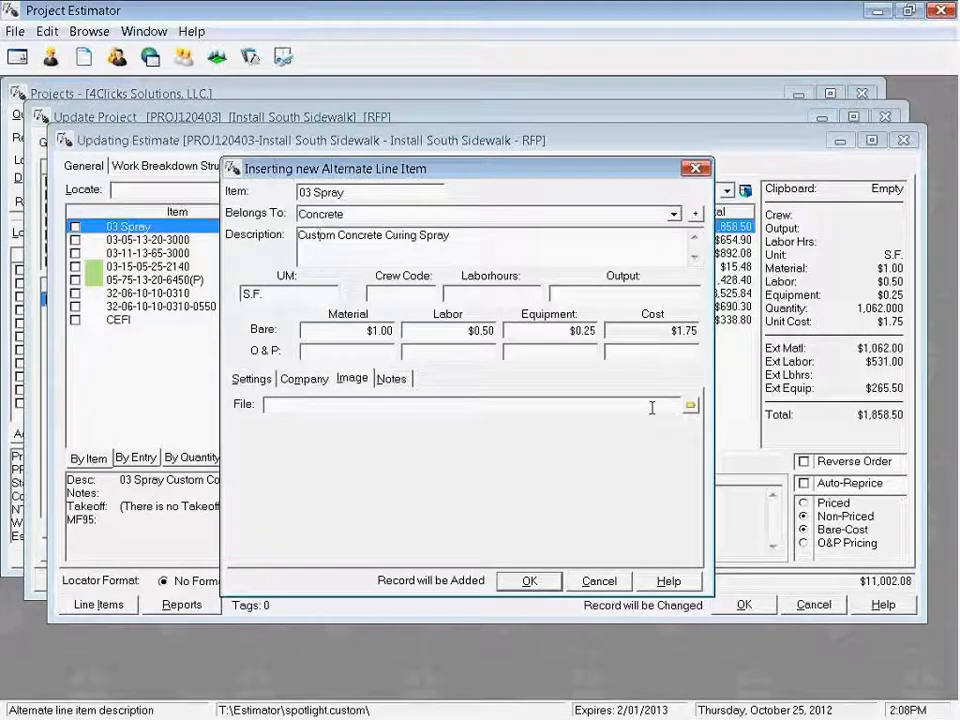
pyautogui.click(391, 379)
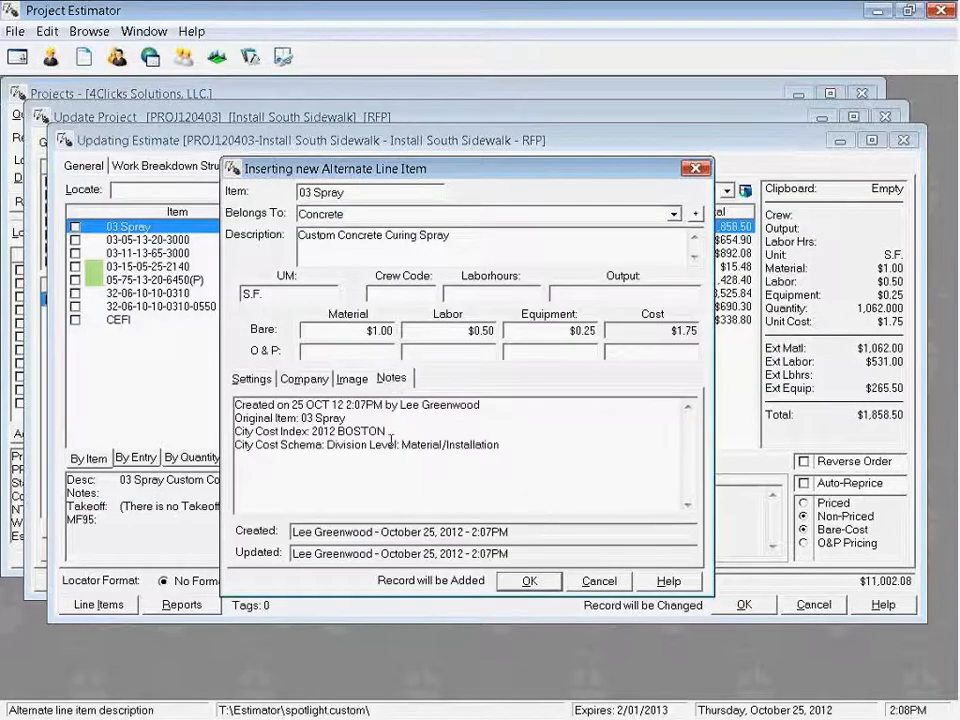
pyautogui.click(253, 385)
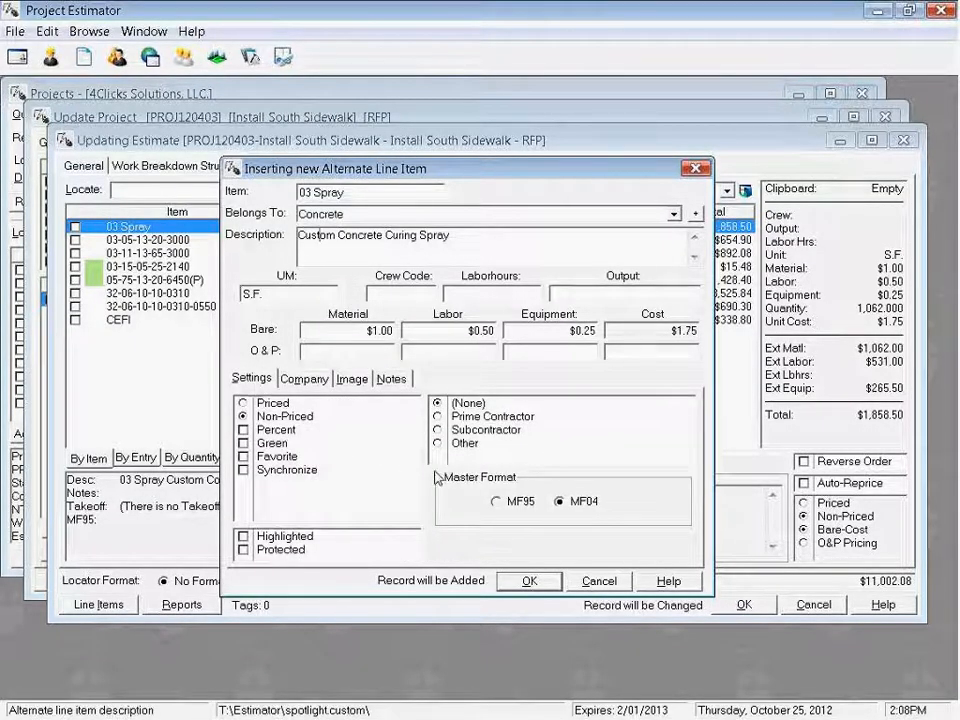
pyautogui.click(530, 583)
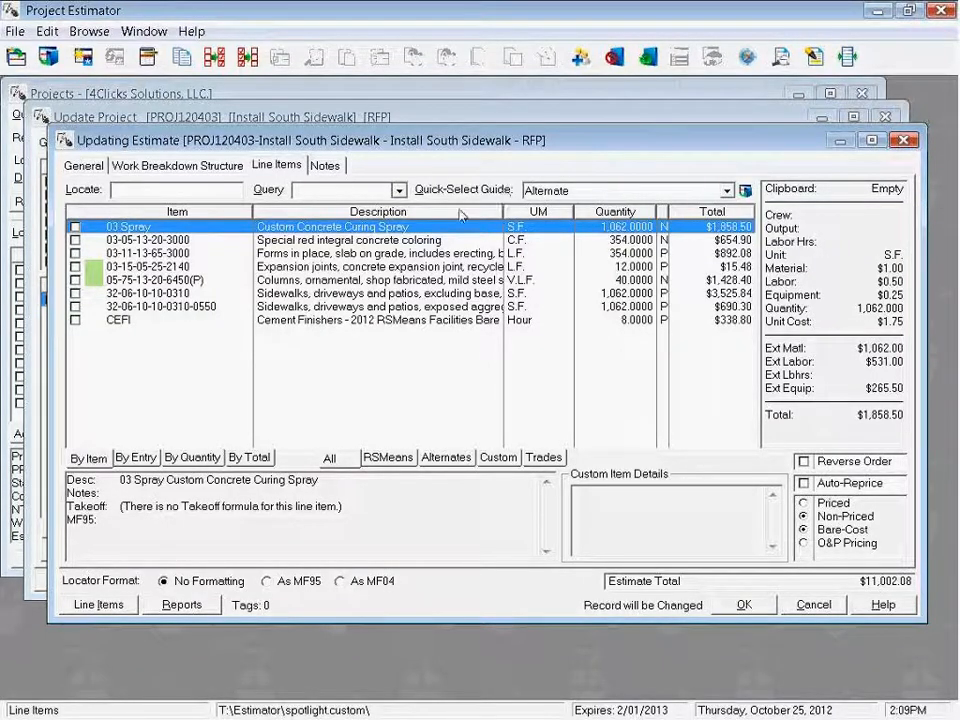
# Open the Alternate guide from the line items of the Install South Sidewalk estimate.
pyautogui.rightClick(284, 234)
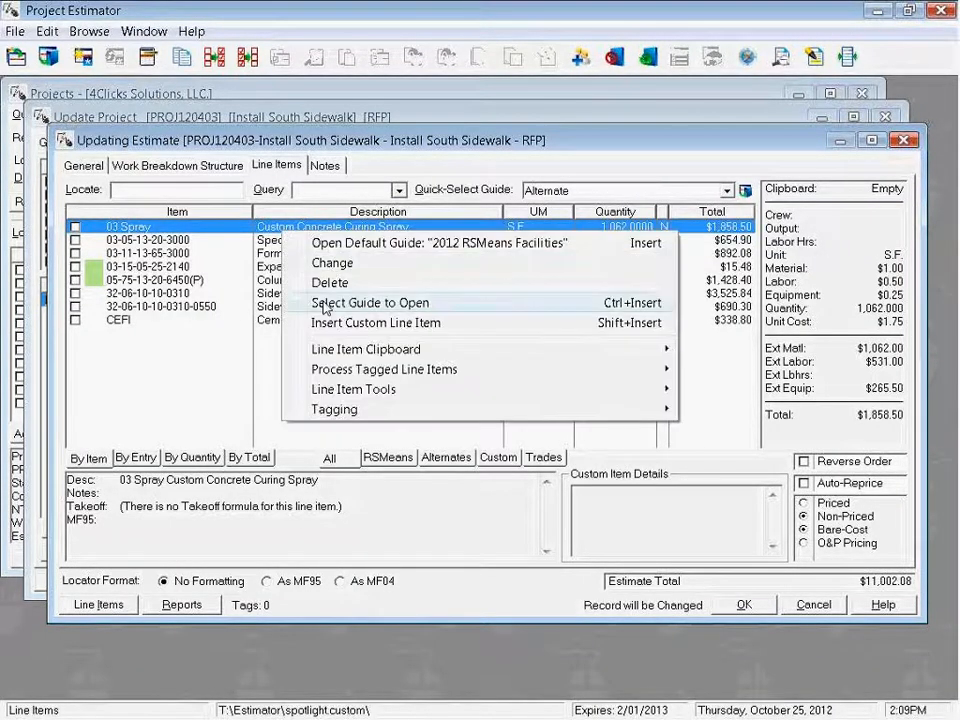
pyautogui.click(281, 235)
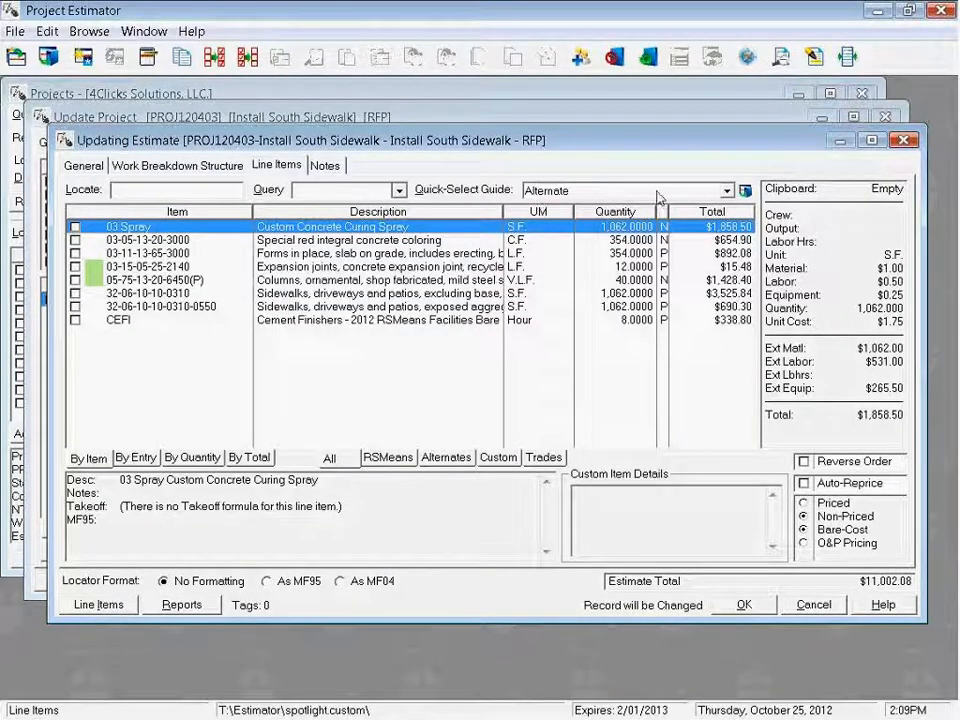
pyautogui.click(726, 192)
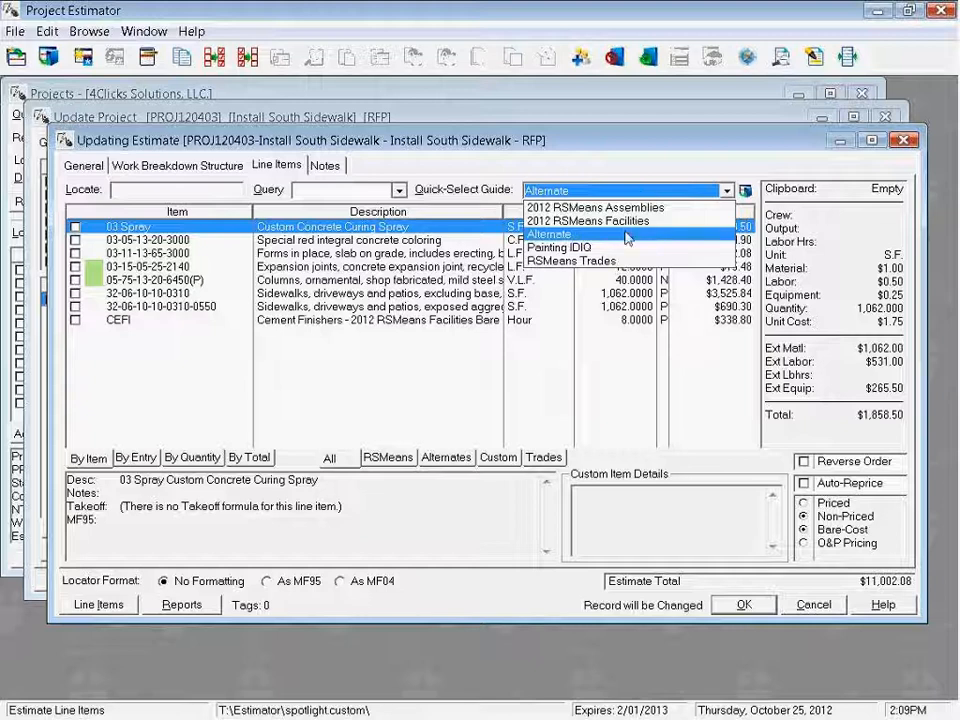
pyautogui.click(534, 234)
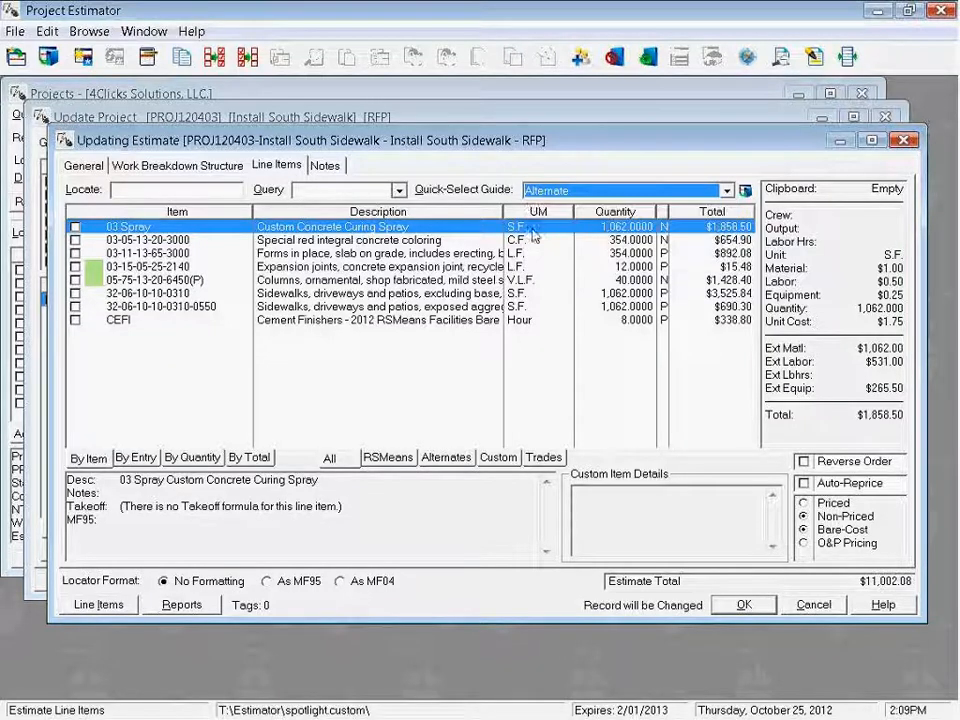
pyautogui.click(745, 193)
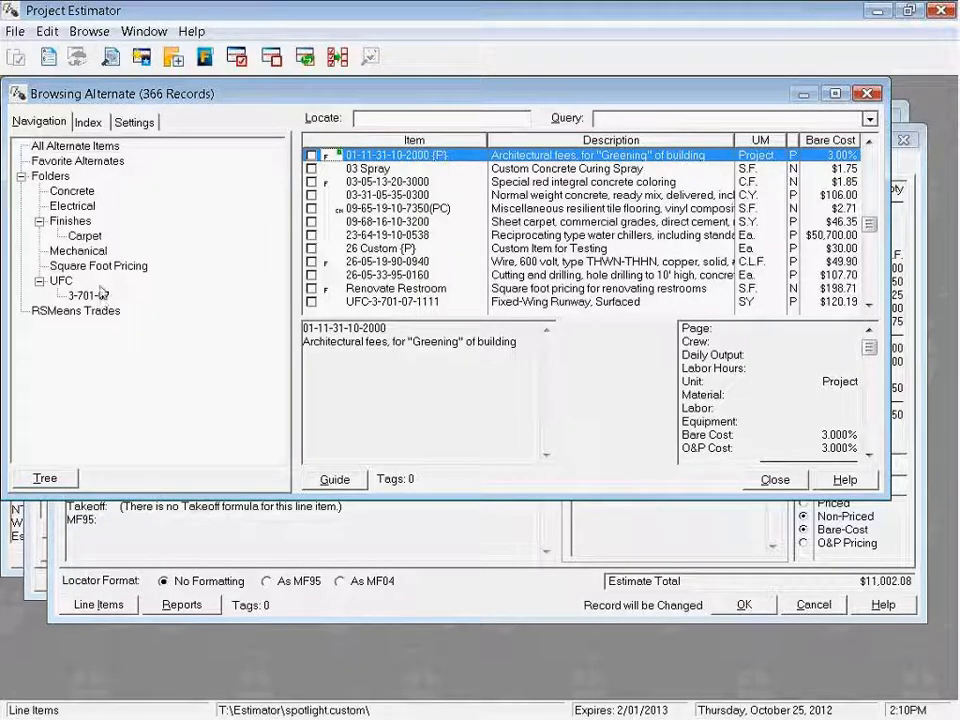
# Browse the guide's favorite alternates and index, and list the items in the Concrete folder.
pyautogui.click(78, 162)
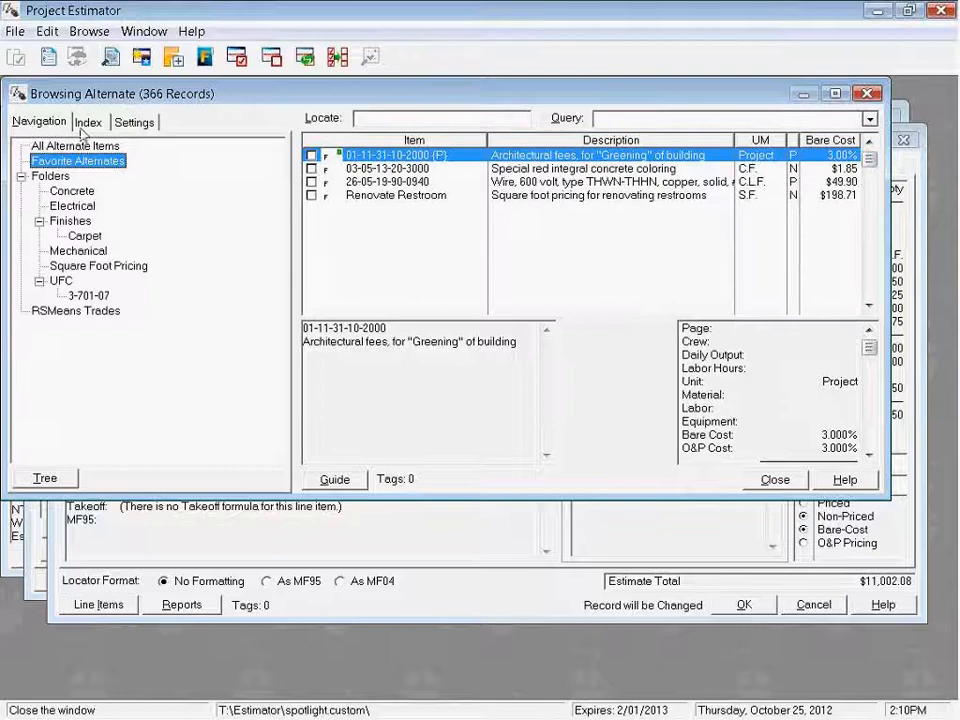
pyautogui.click(88, 121)
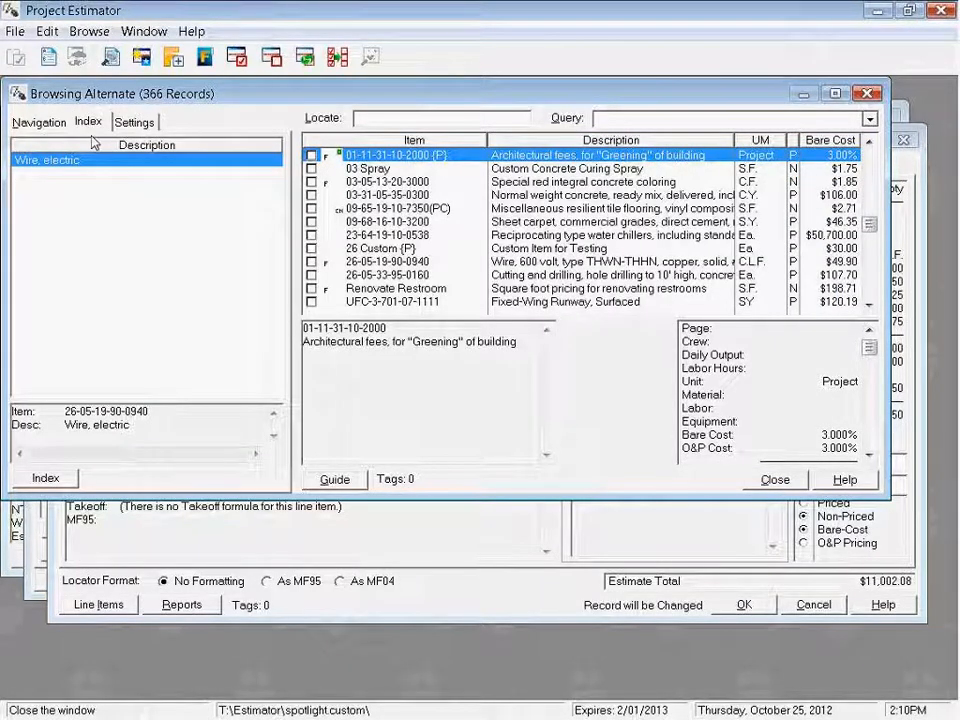
pyautogui.click(40, 121)
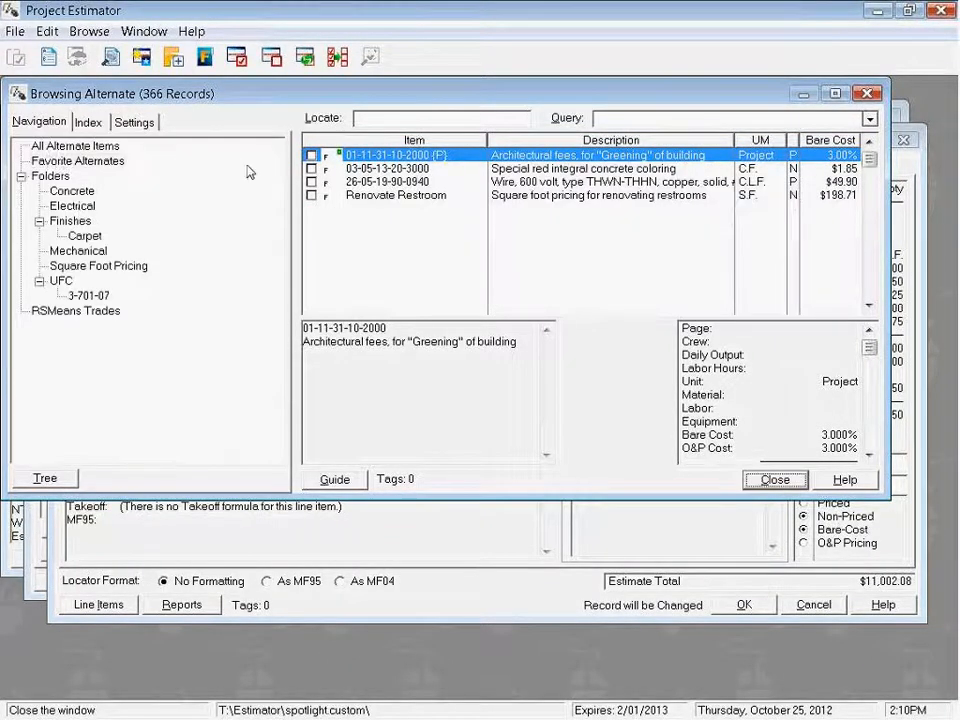
pyautogui.click(60, 194)
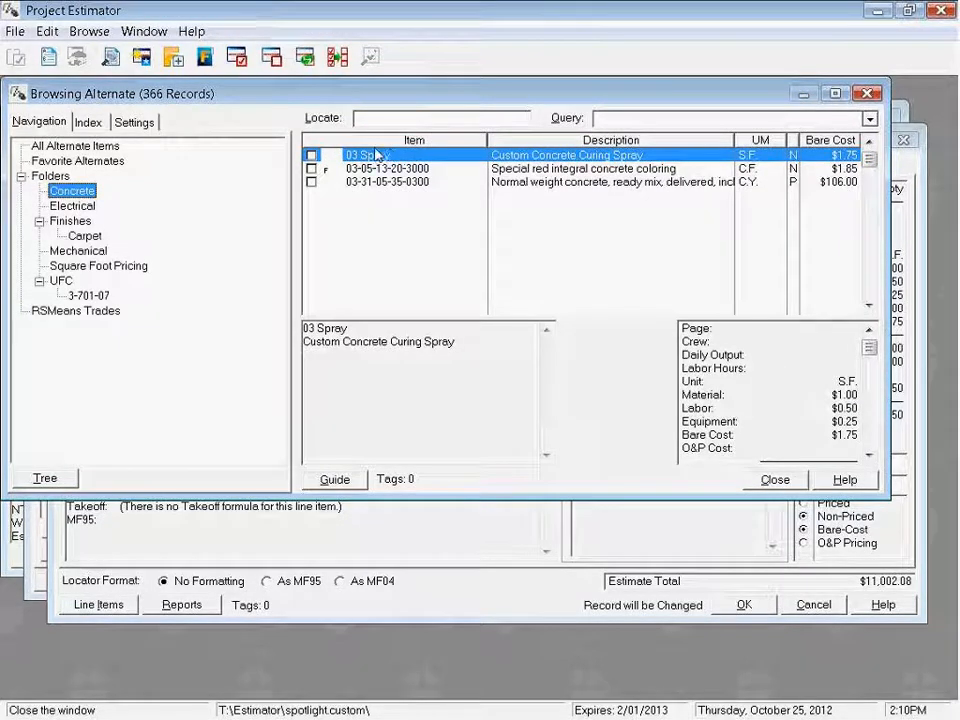
# Add the 03 Spray alternate item to the estimate with a quantity of 500 and close the guide.
pyautogui.rightClick(426, 160)
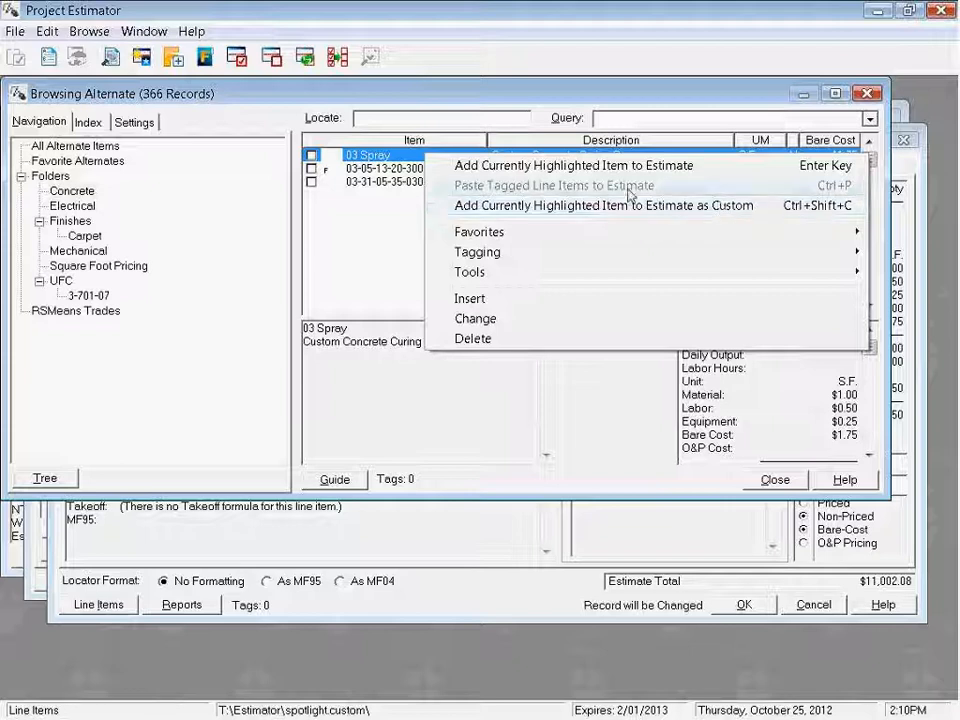
pyautogui.click(553, 166)
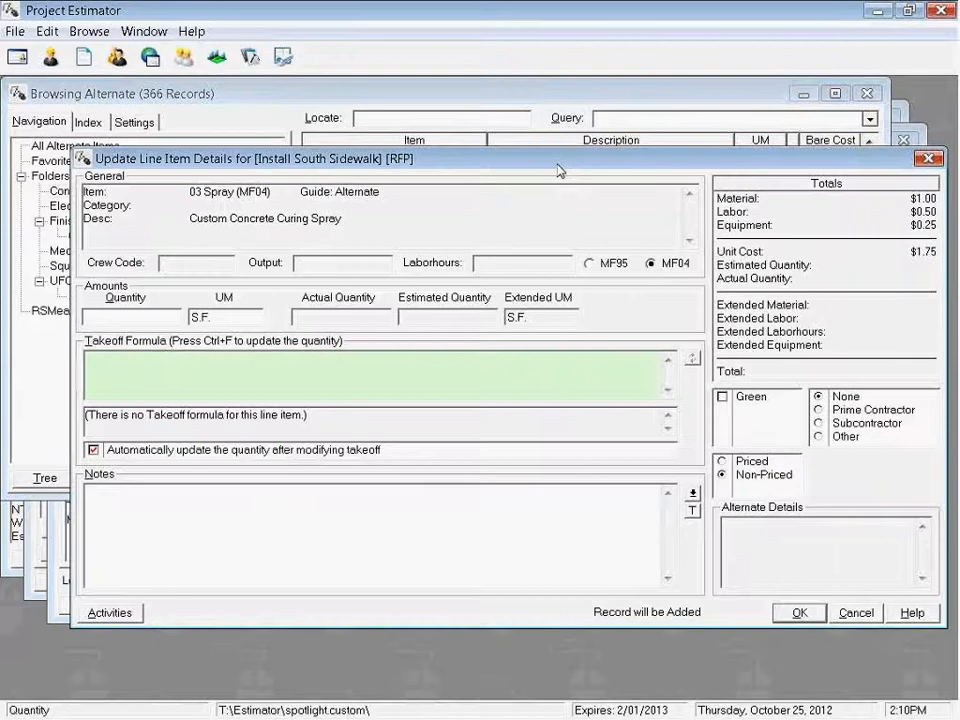
pyautogui.click(116, 323)
pyautogui.write('500')
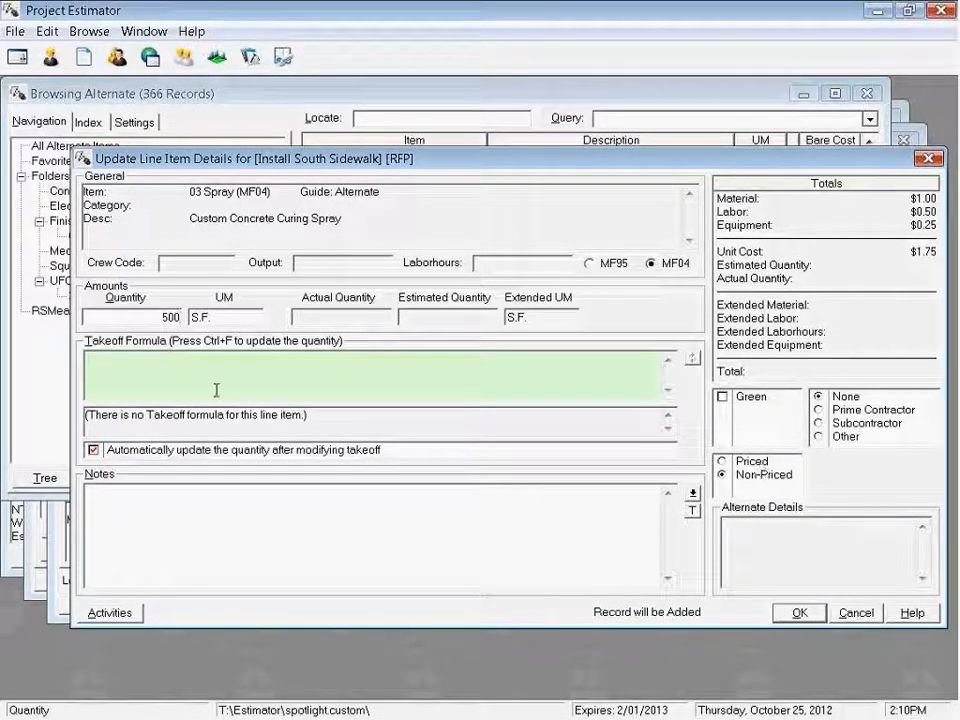
pyautogui.click(799, 615)
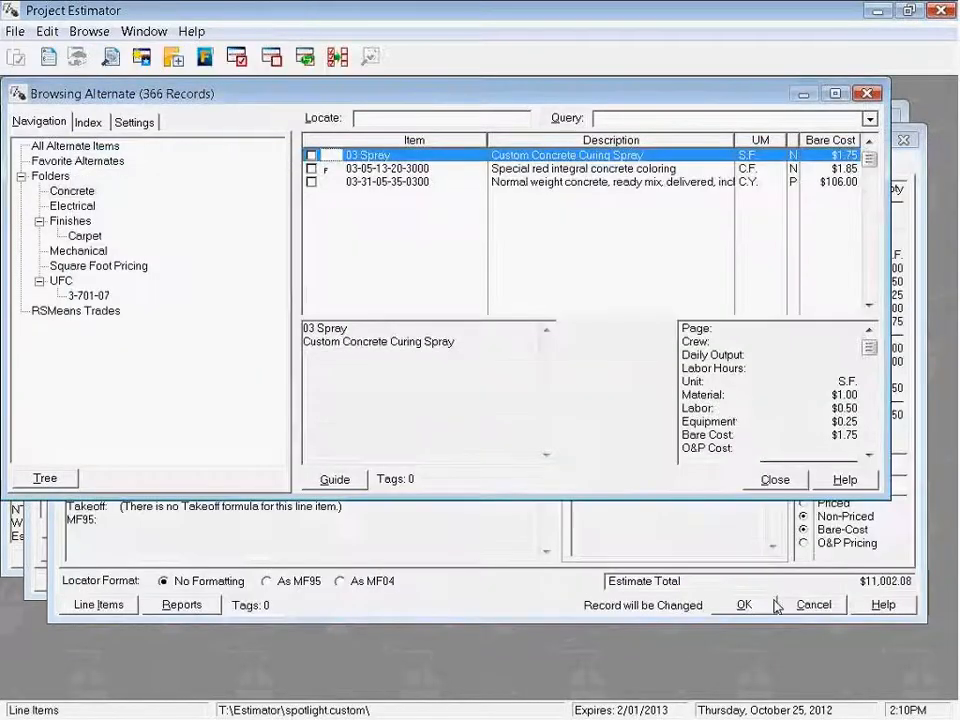
pyautogui.click(773, 480)
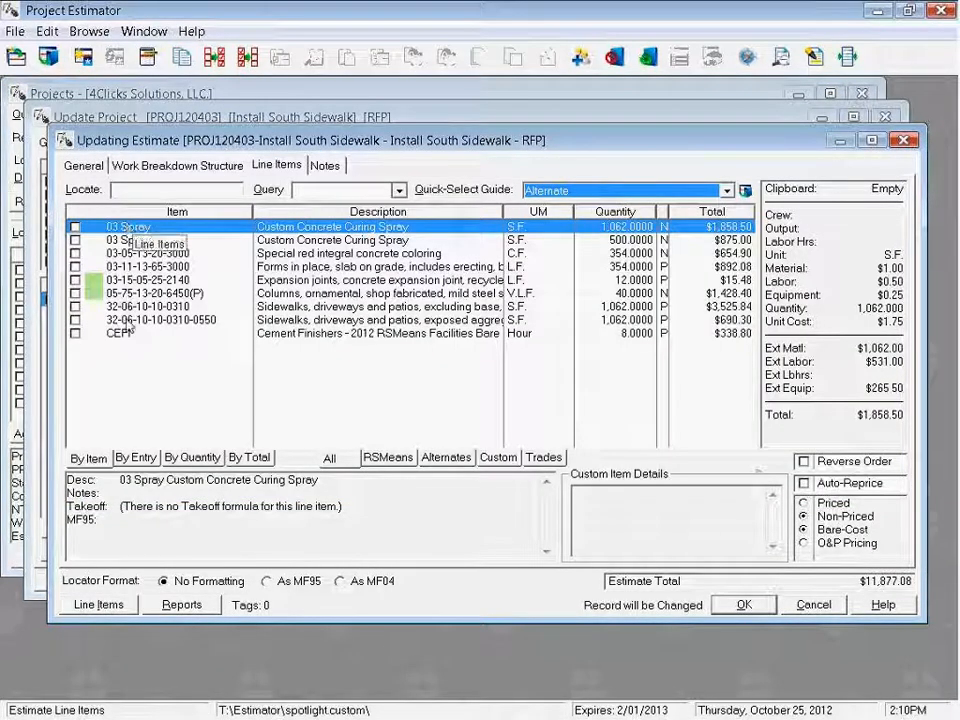
# Show only the RSMeans line items of the estimate and examine their cost data details.
pyautogui.click(118, 333)
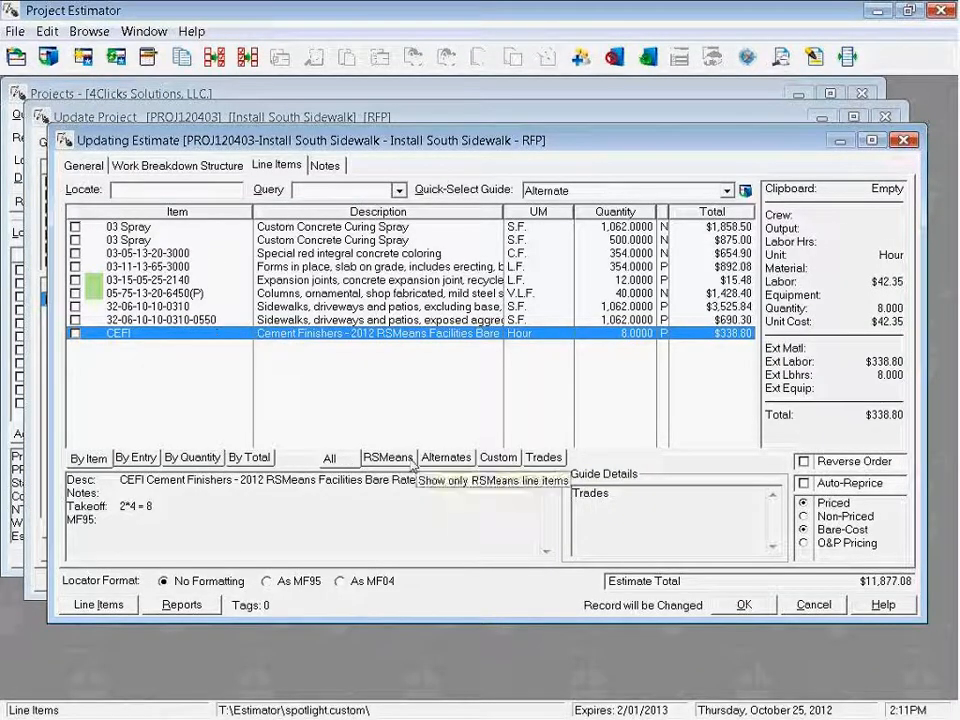
pyautogui.click(410, 459)
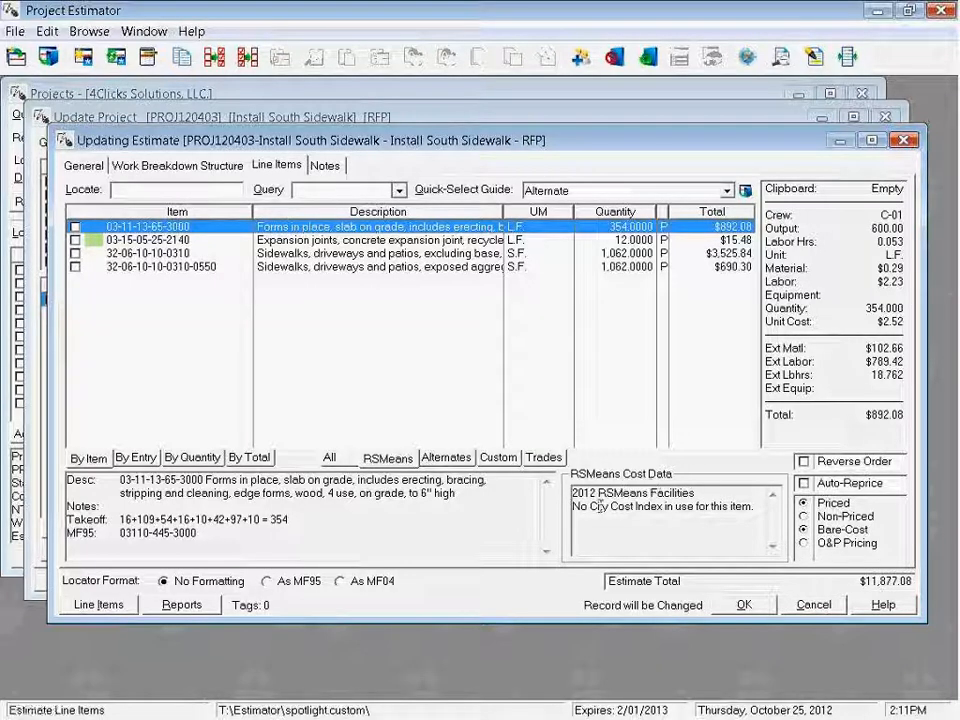
pyautogui.press('Down')
pyautogui.press('Down')
pyautogui.press('Down')
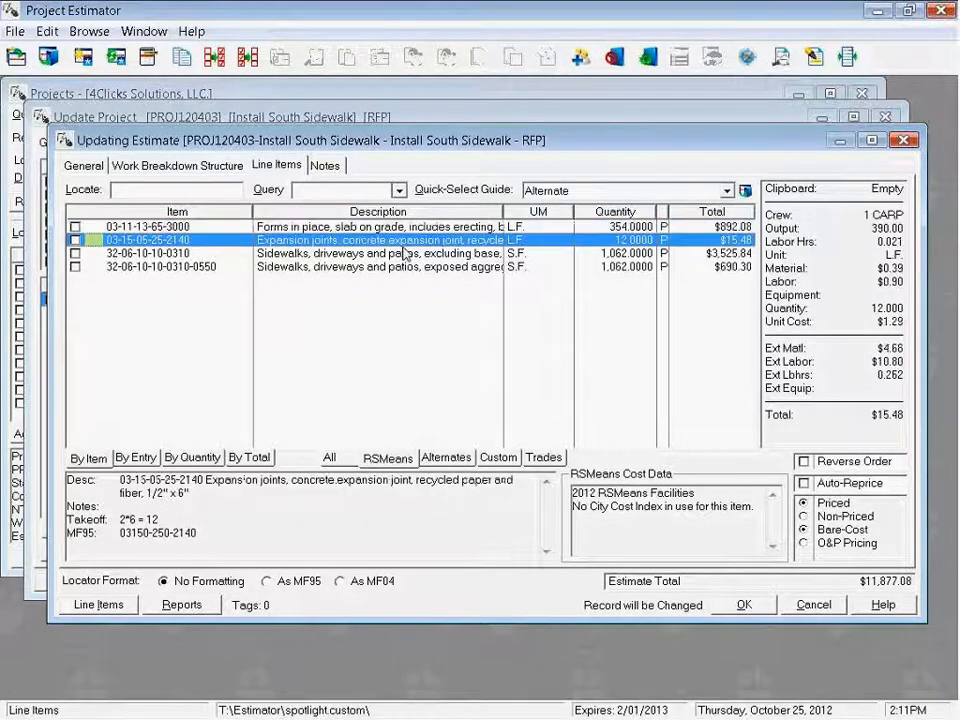
pyautogui.click(391, 228)
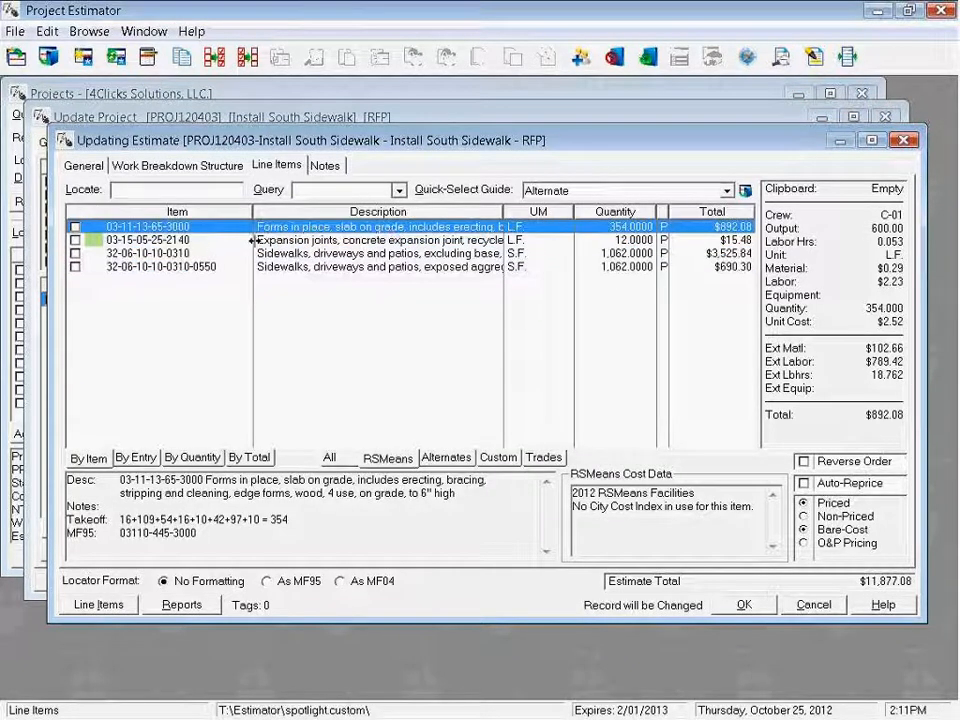
# Show only the alternate line items and examine the curing spray and red concrete coloring entries.
pyautogui.click(446, 458)
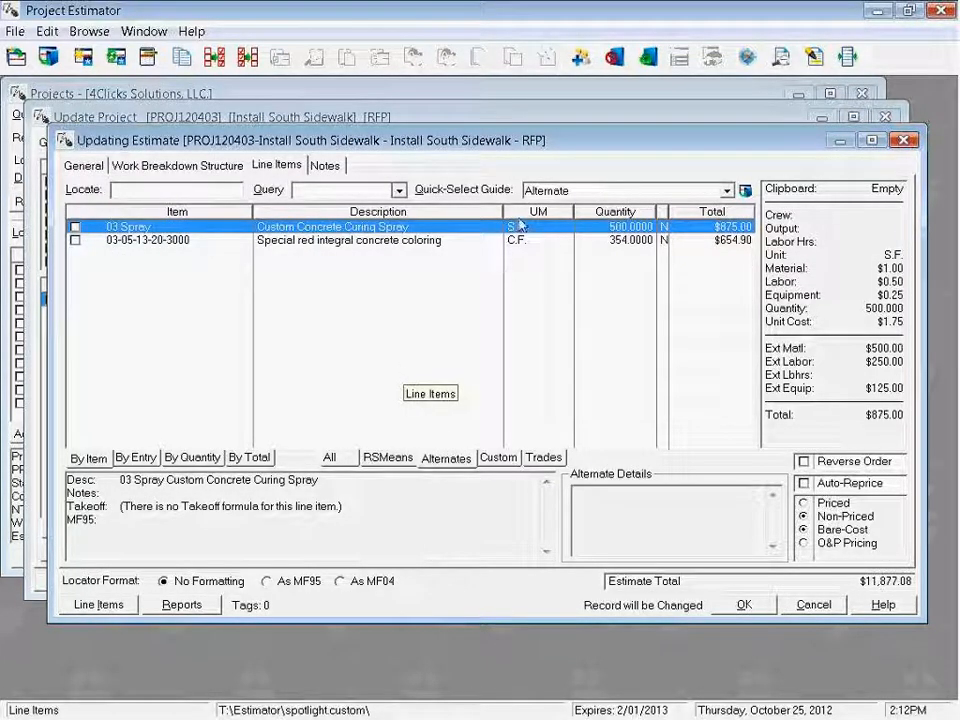
pyautogui.click(328, 240)
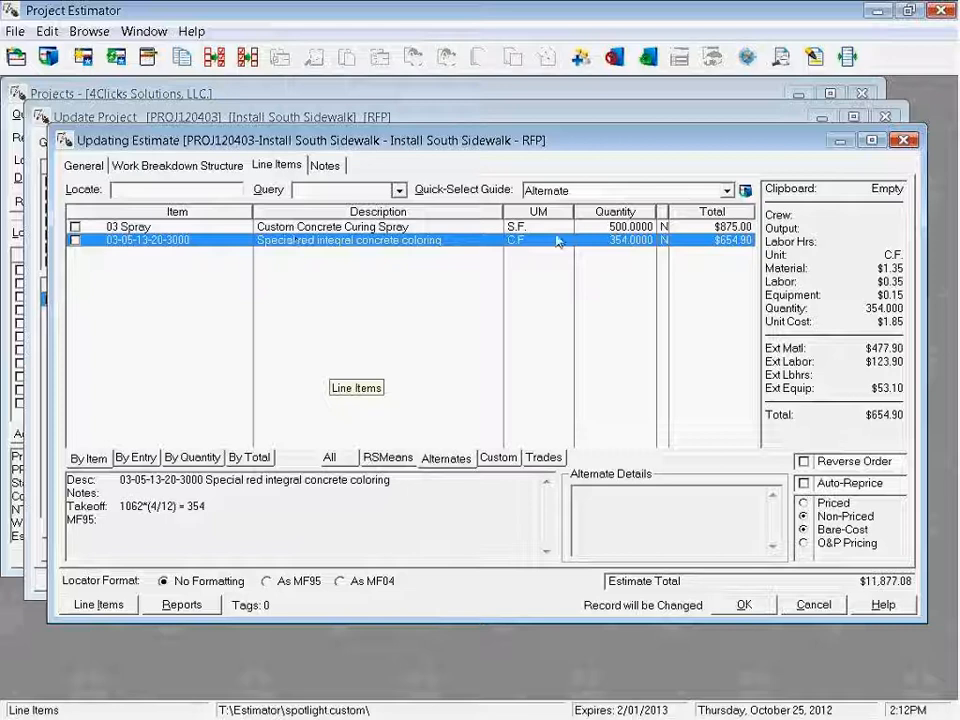
pyautogui.click(640, 227)
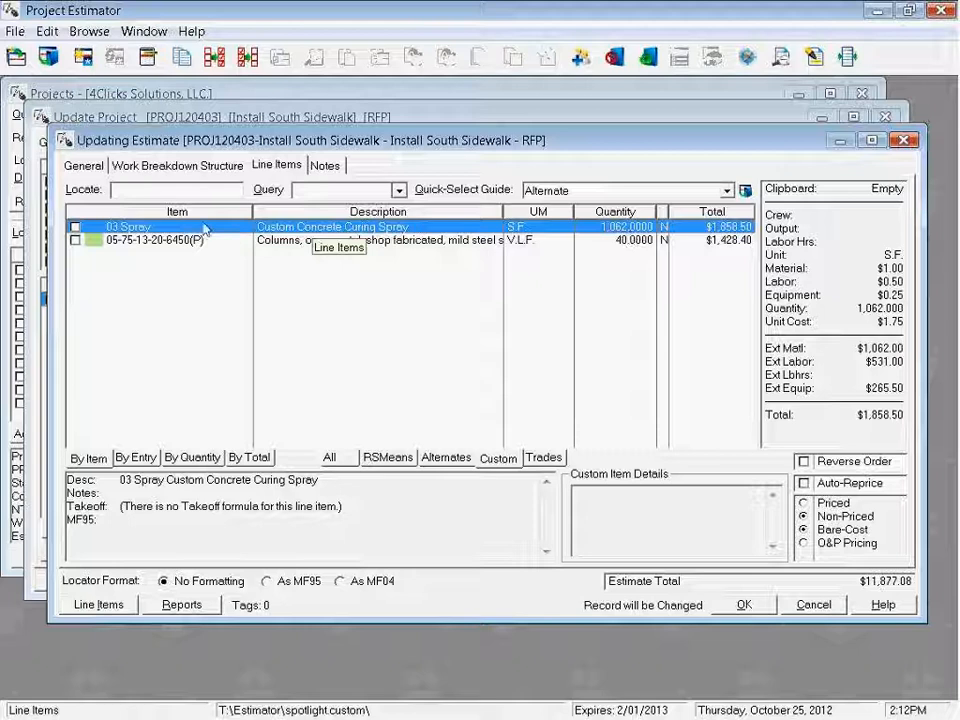
# Examine the custom ornamental columns item and the trades line items, and list all line items again.
pyautogui.click(299, 244)
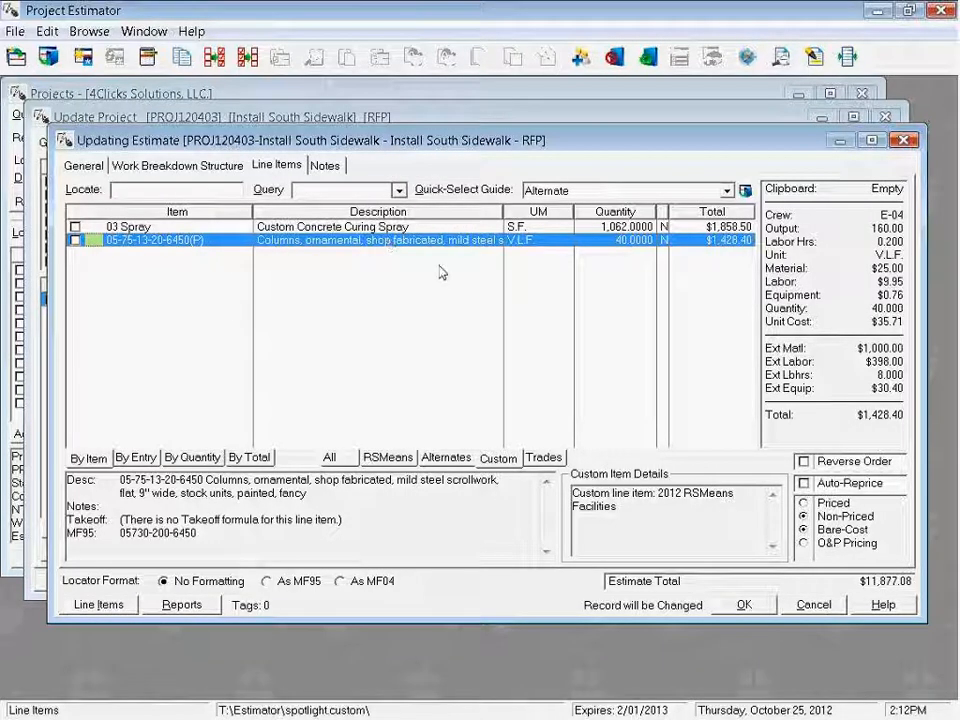
pyautogui.click(543, 457)
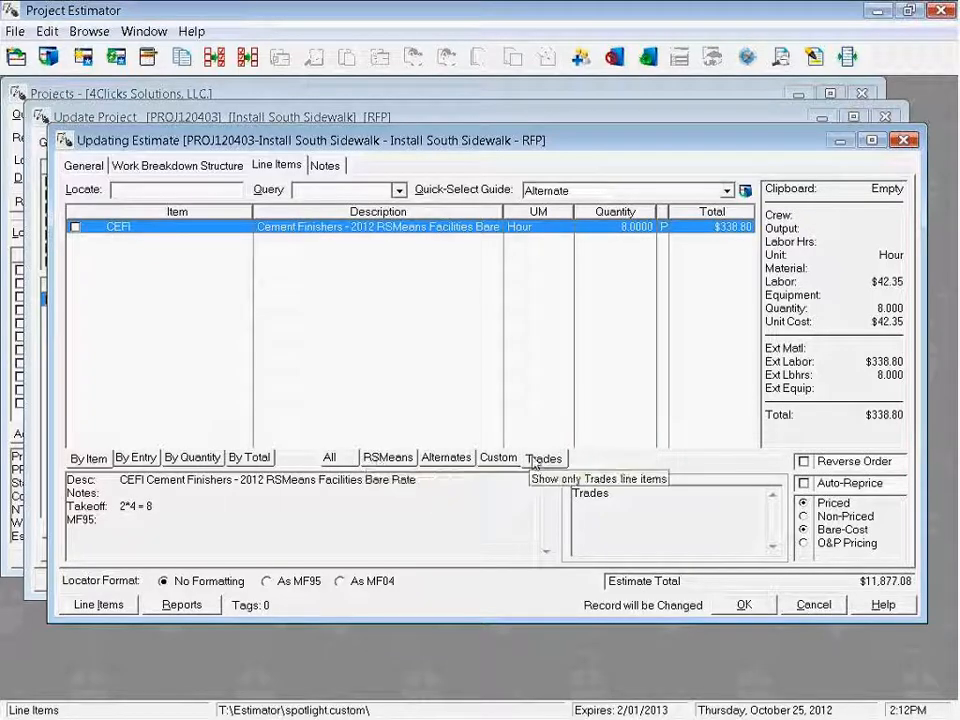
pyautogui.click(340, 457)
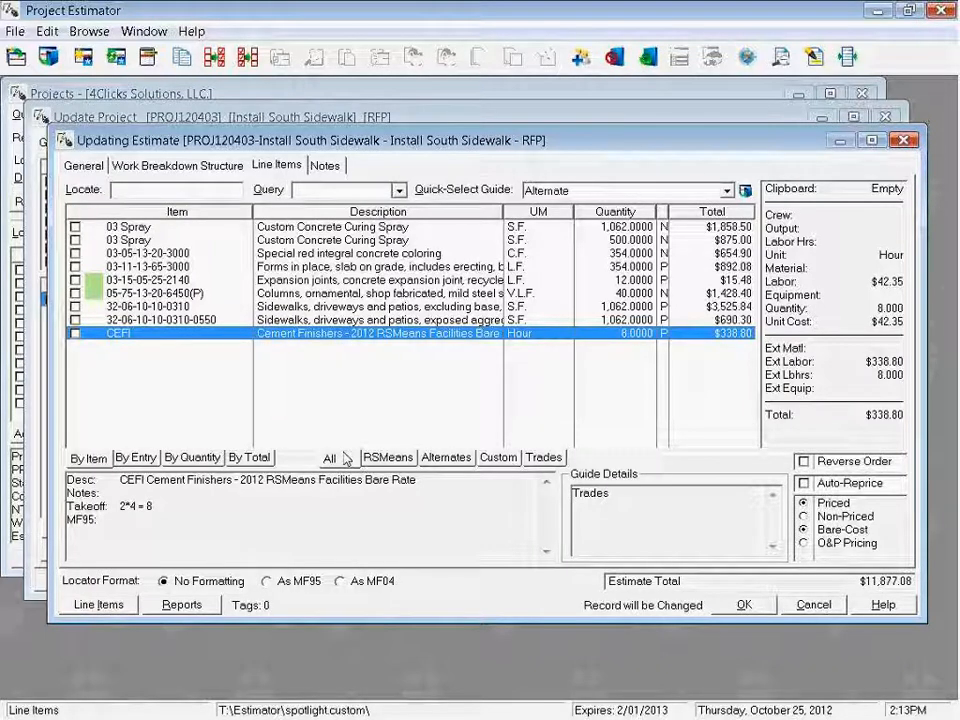
# Save the estimate, tag Install South Sidewalk, and export its Preliminary Estimate report to Adobe PDF.
pyautogui.click(760, 612)
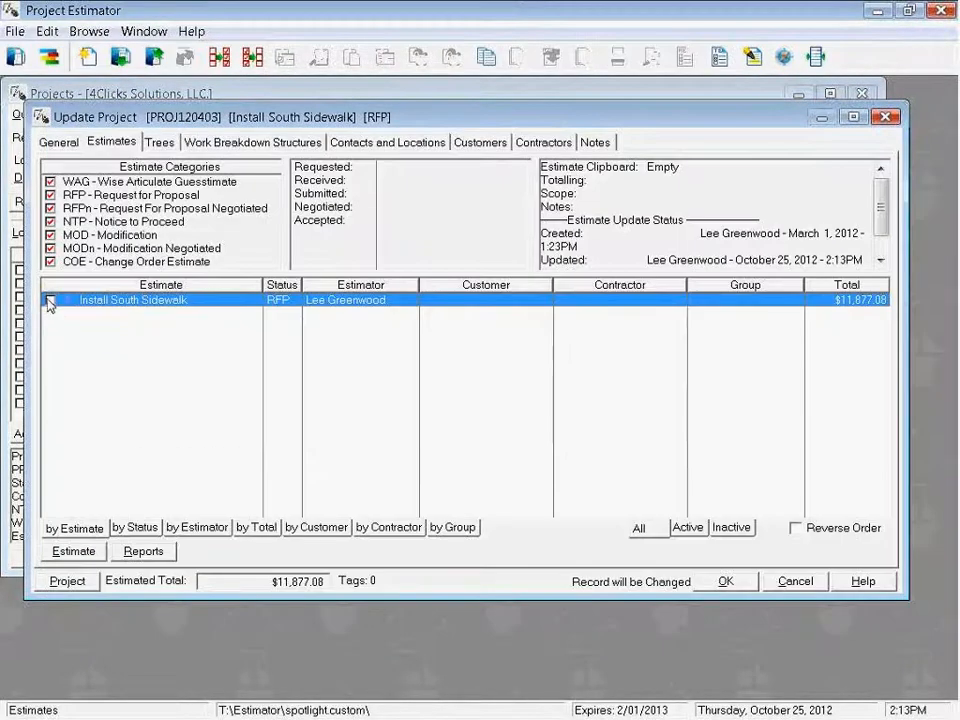
pyautogui.click(50, 300)
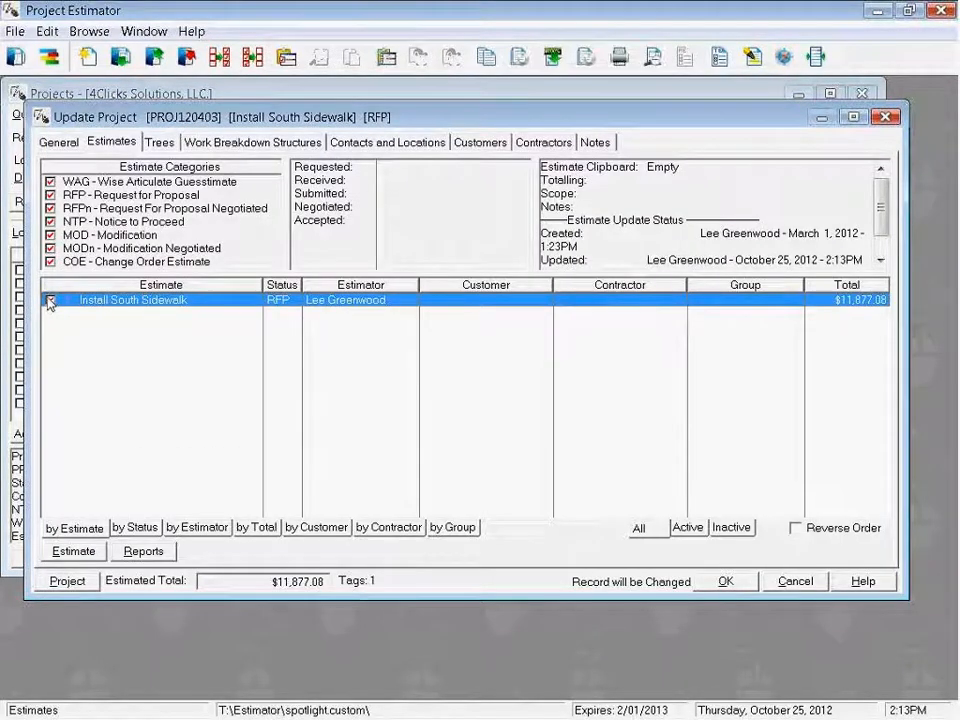
pyautogui.click(150, 553)
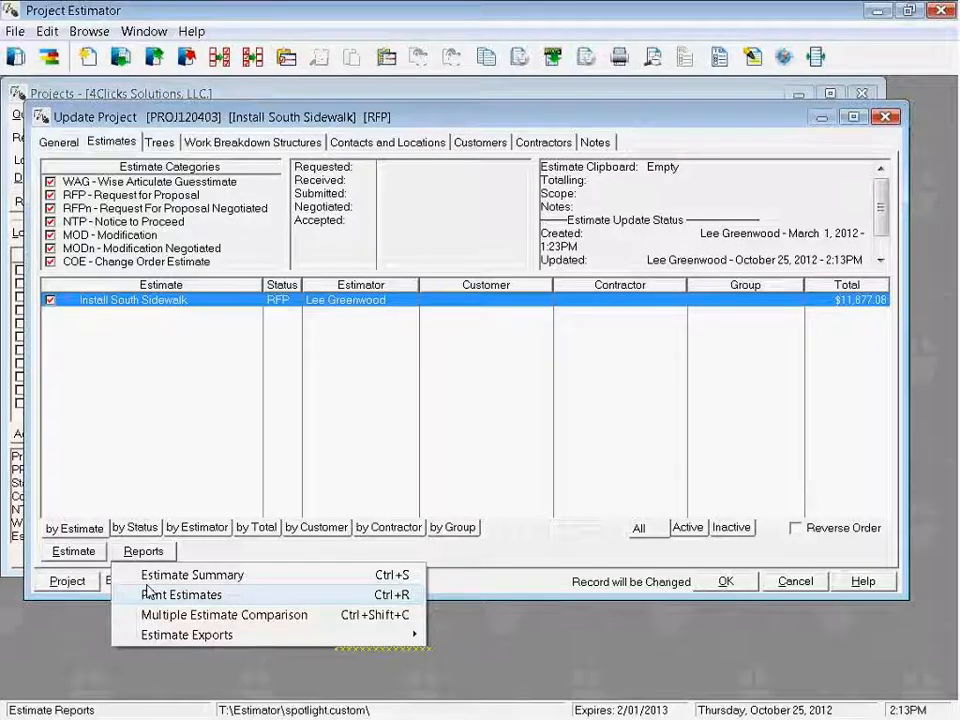
pyautogui.click(250, 598)
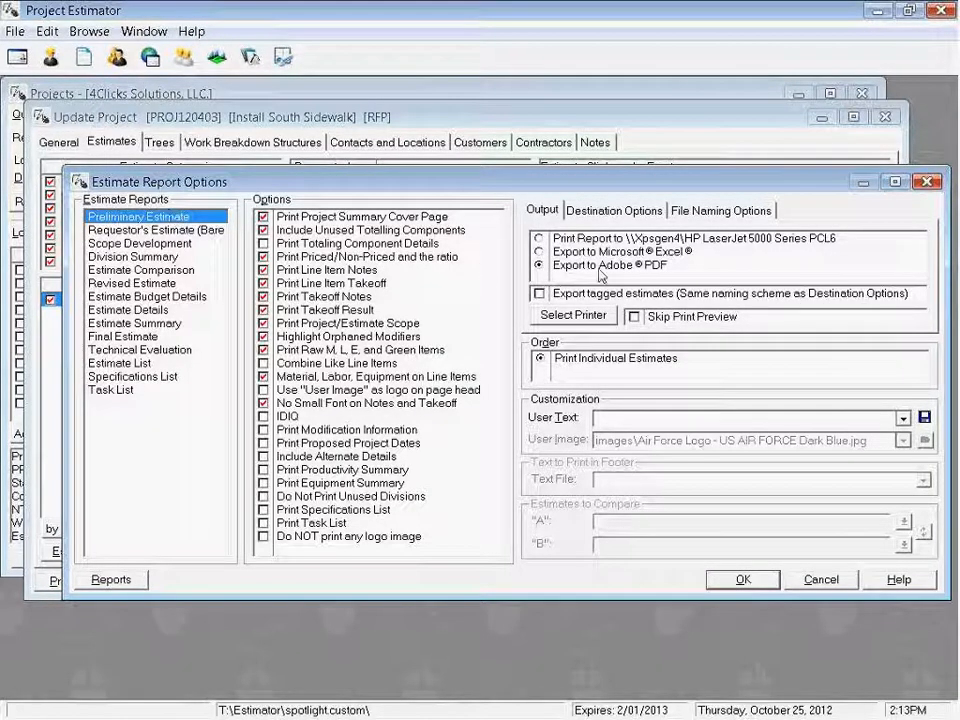
pyautogui.click(739, 583)
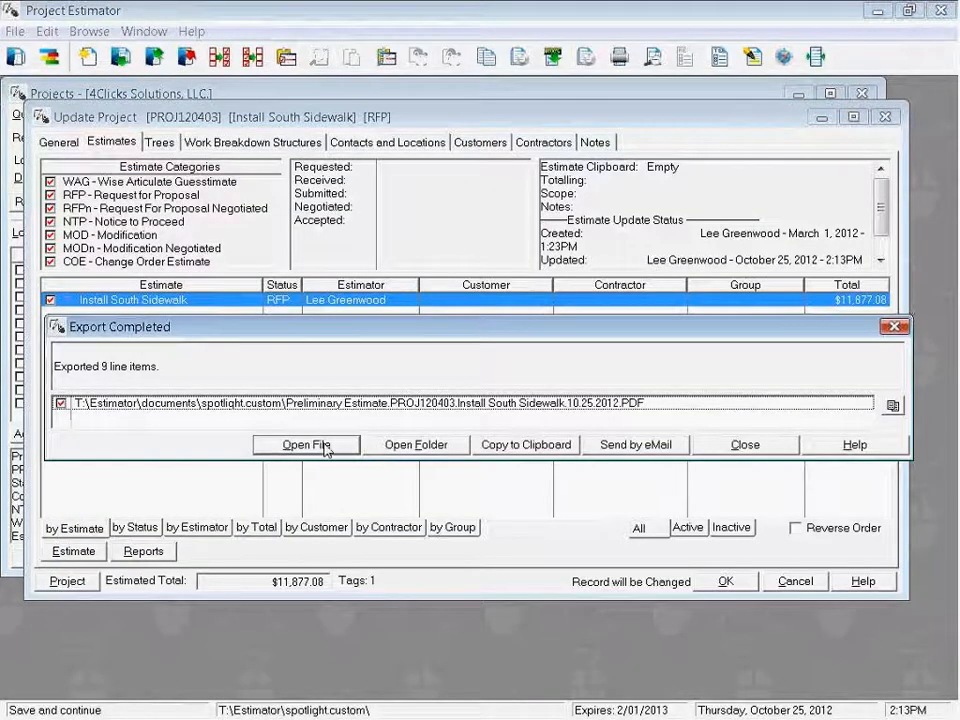
# Open the exported Preliminary Estimate PDF in Adobe Acrobat, examine its division summary and line item pages full screen, and close it.
pyautogui.click(306, 445)
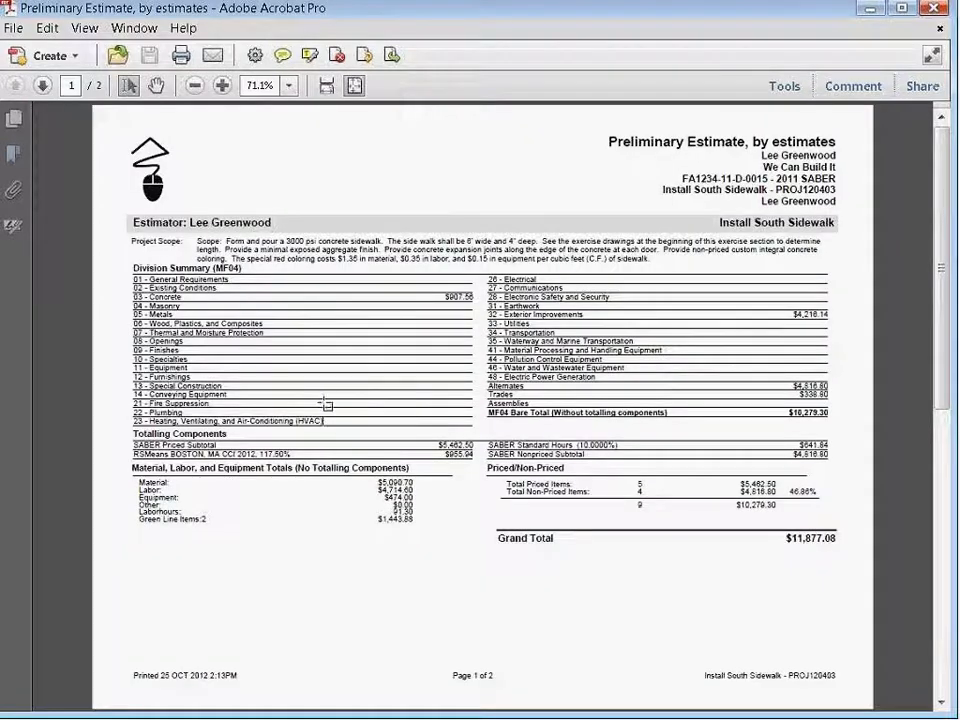
pyautogui.hotkey('alt', 'F4')
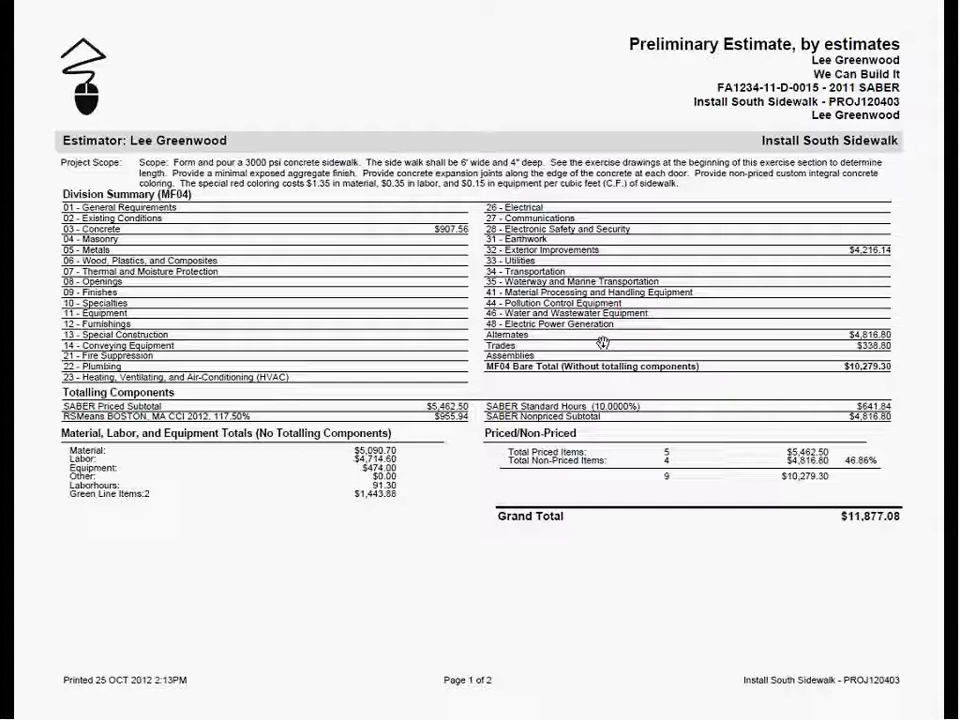
pyautogui.click(457, 475)
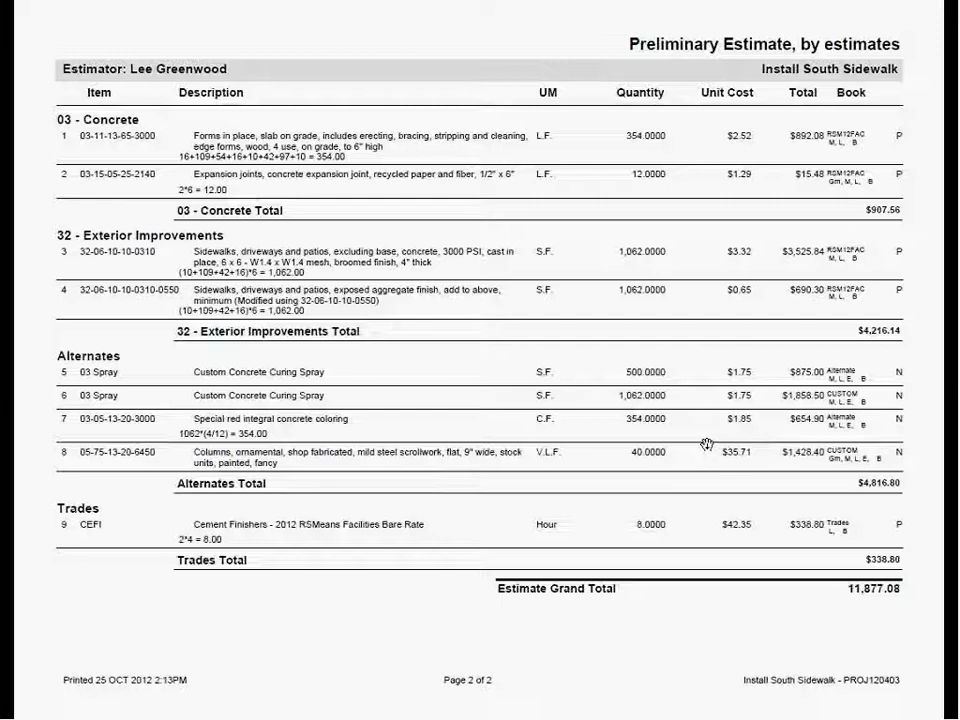
pyautogui.click(611, 321)
pyautogui.press('Escape')
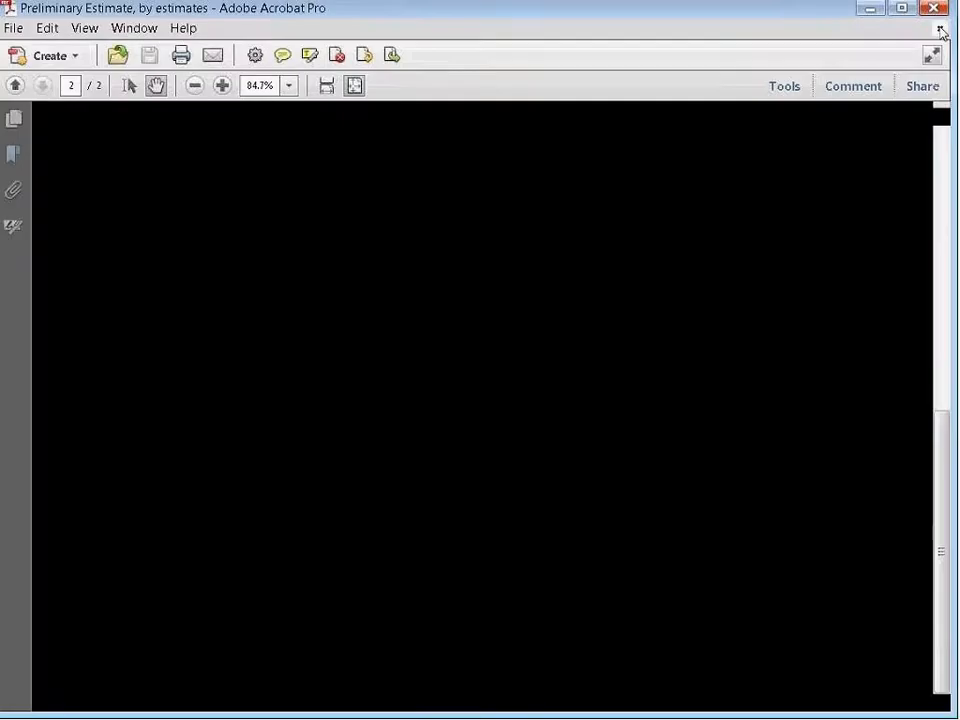
pyautogui.click(940, 30)
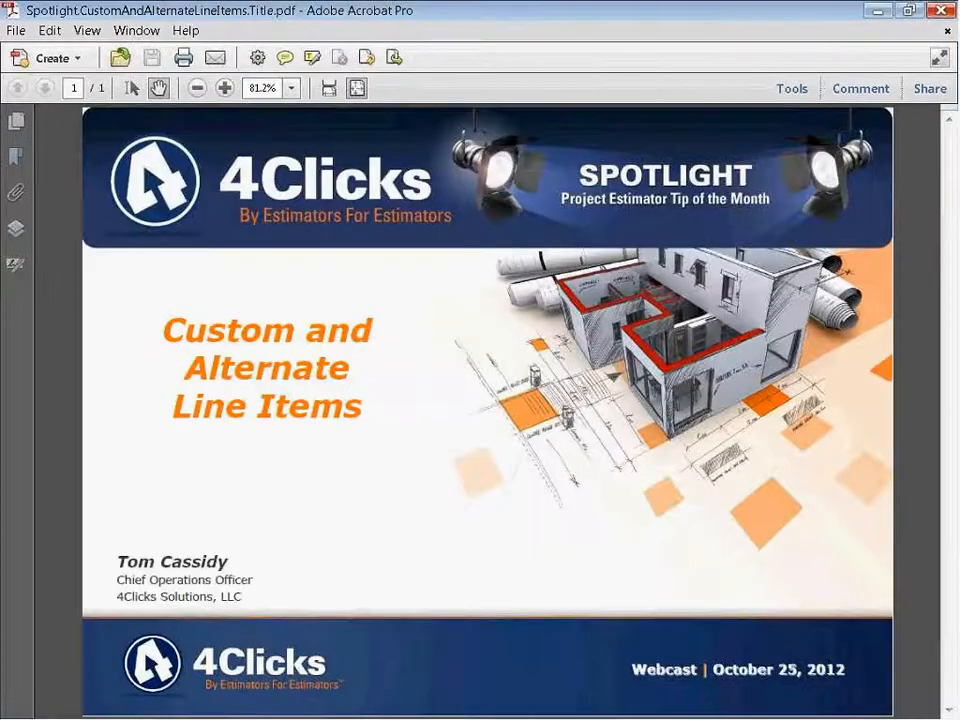
# Return to Project Estimator, dismiss the export summary, and export the Estimate List report of Install South Sidewalk to Adobe PDF.
pyautogui.hotkey('alt', 'Tab')
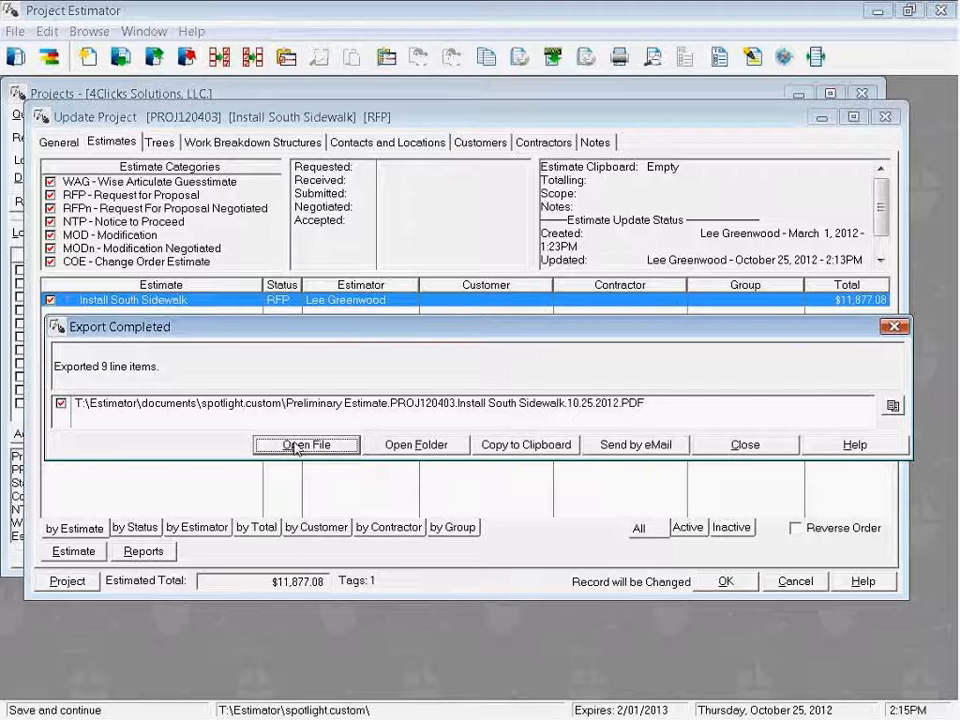
pyautogui.click(522, 450)
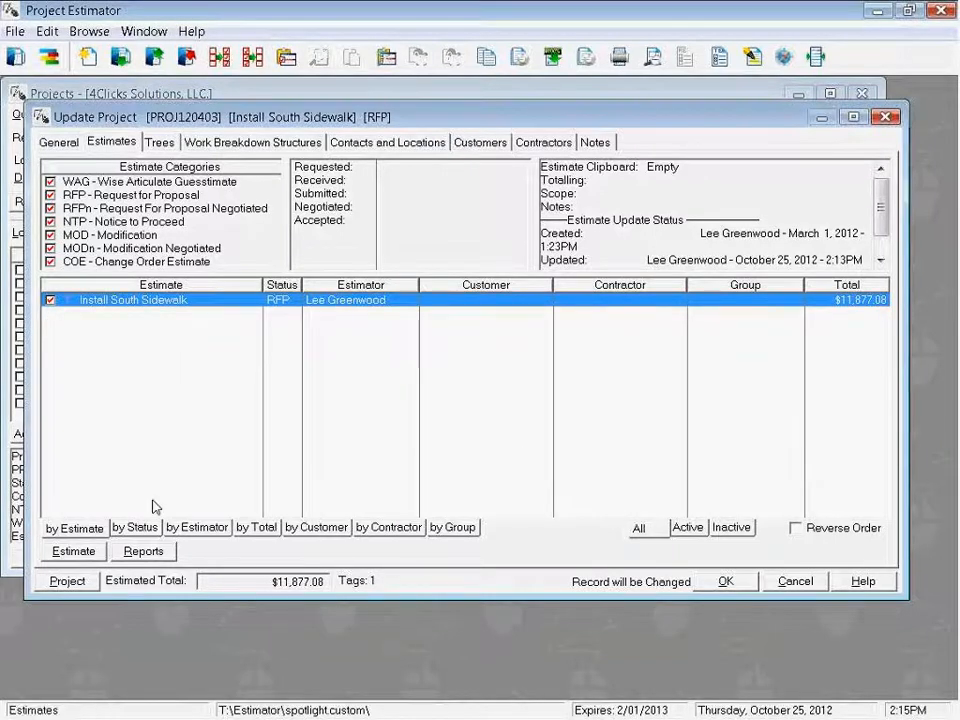
pyautogui.click(135, 552)
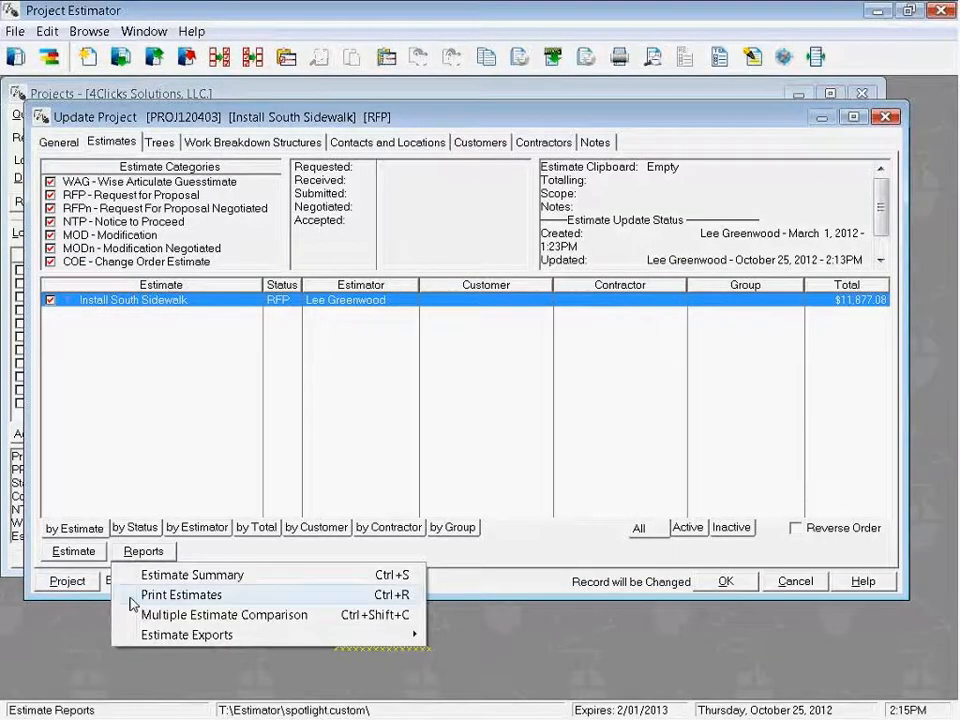
pyautogui.click(130, 598)
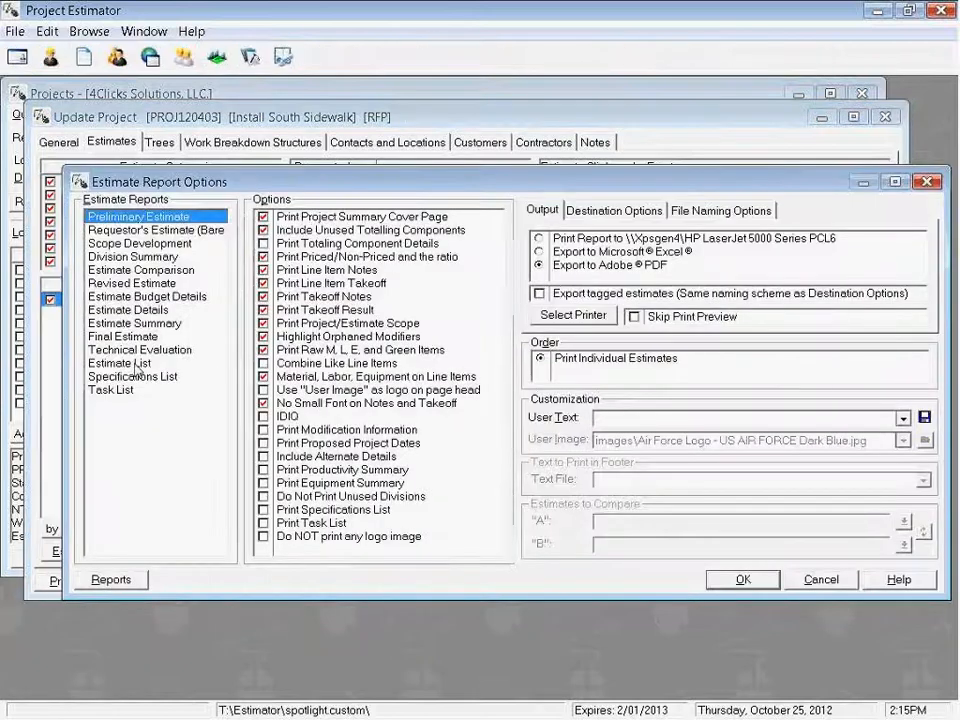
pyautogui.click(136, 364)
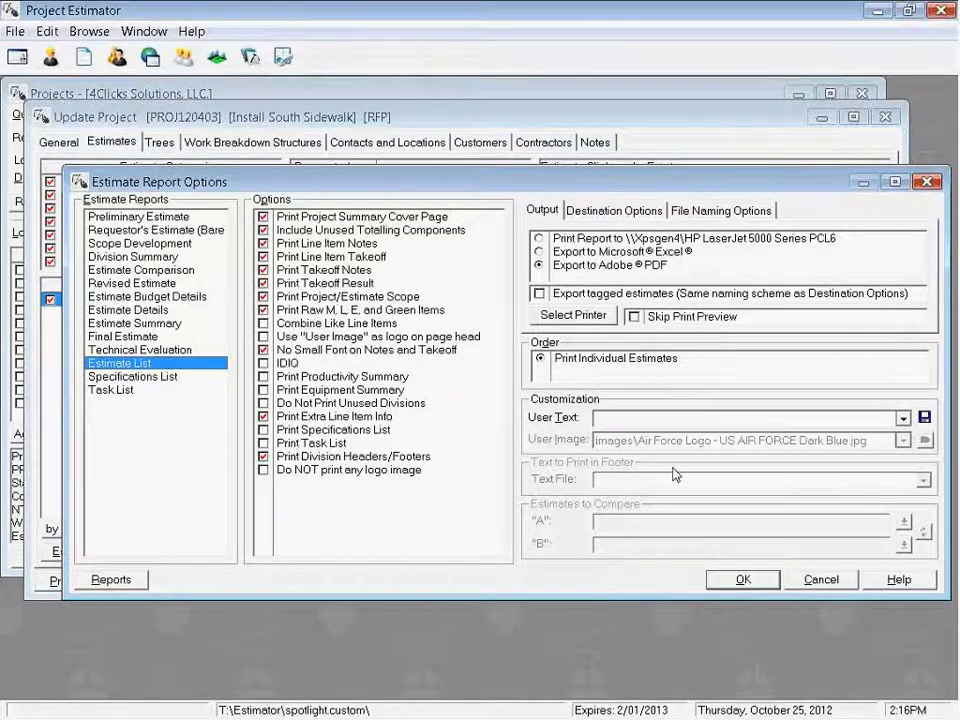
pyautogui.click(731, 590)
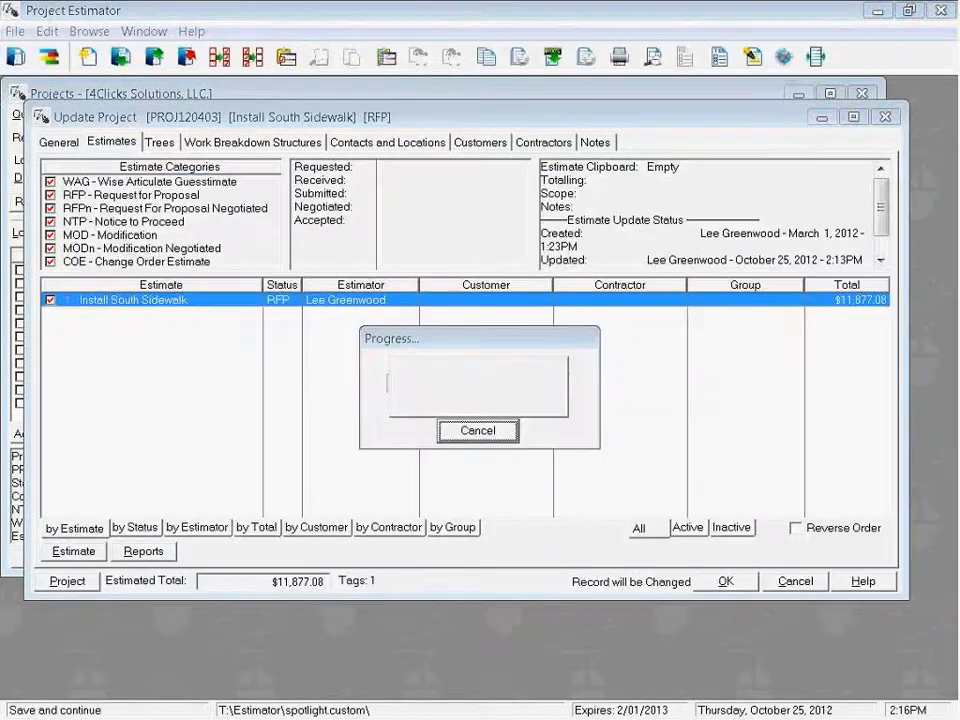
# Open the exported Estimate List PDF and examine its division summary and line items grouped by division.
pyautogui.click(268, 434)
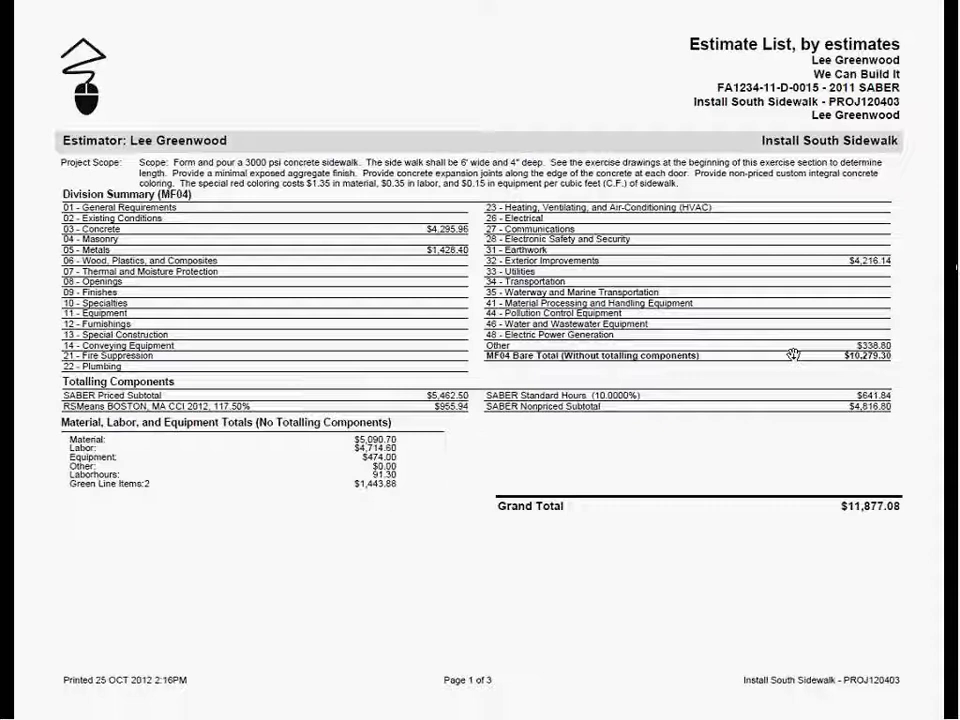
pyautogui.click(633, 471)
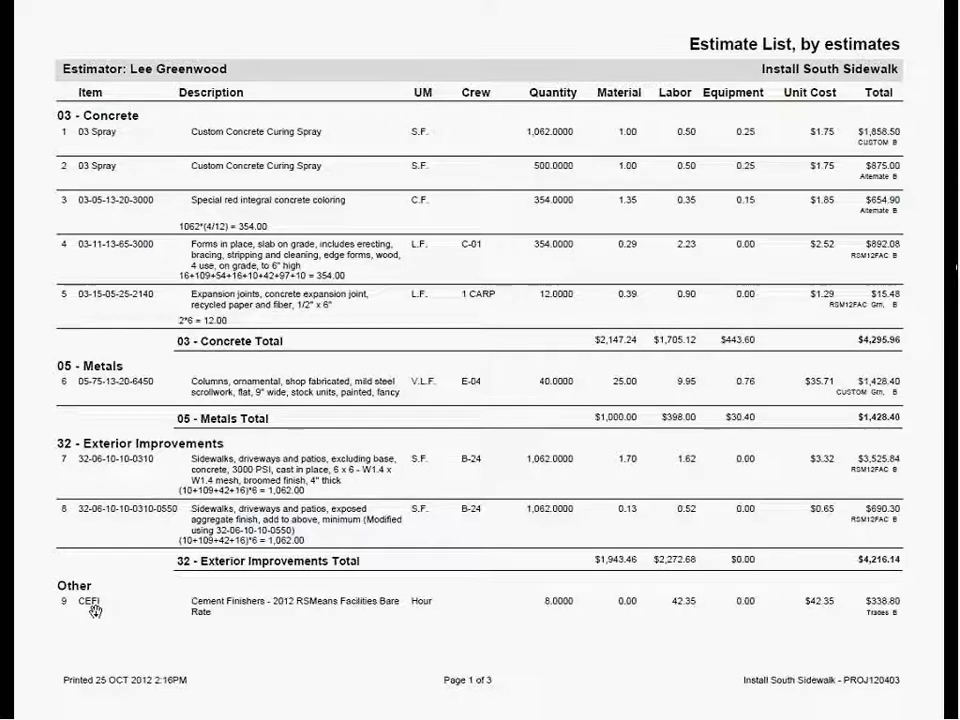
pyautogui.click(496, 428)
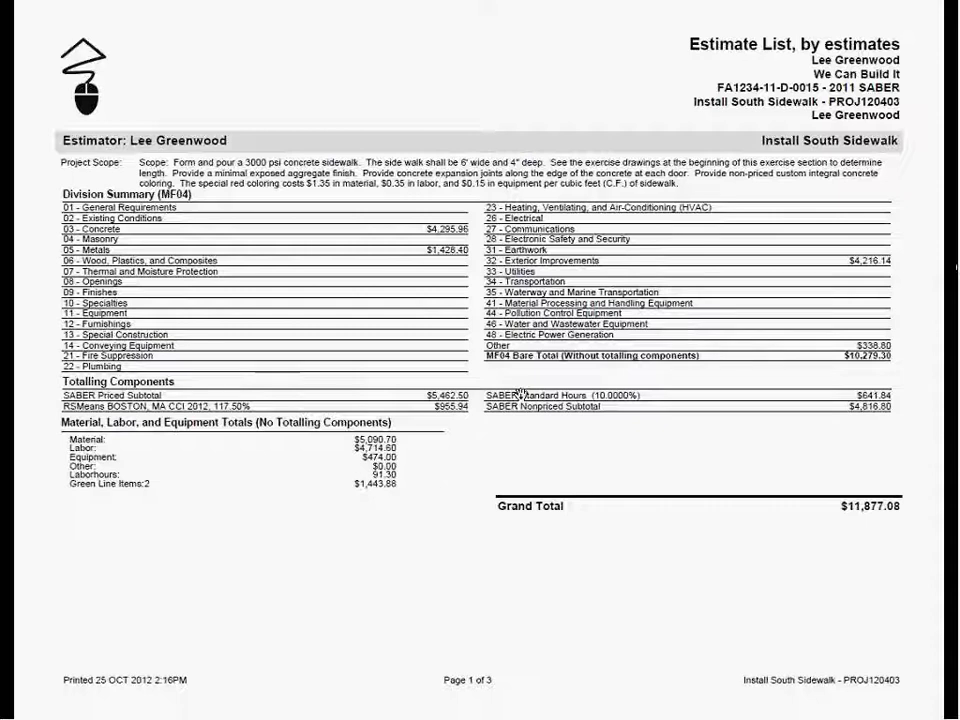
# Switch to the Custom and Alternate Line Items title PDF and show it full screen.
pyautogui.hotkey('alt', 'Tab')
pyautogui.hotkey('alt', 'Tab')
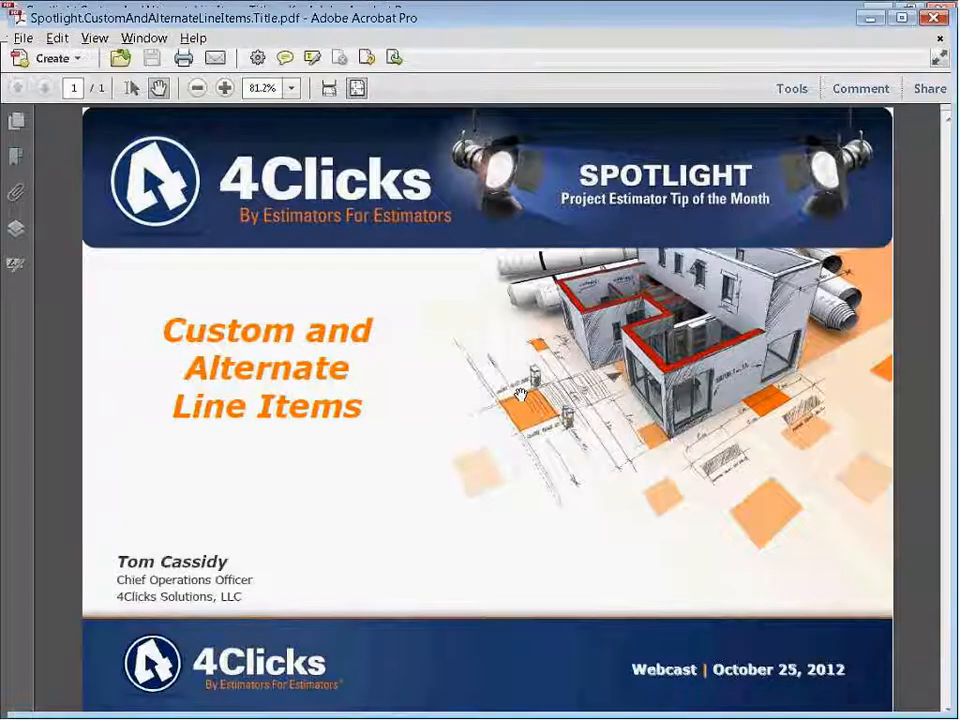
pyautogui.hotkey('ctrl', 'l')
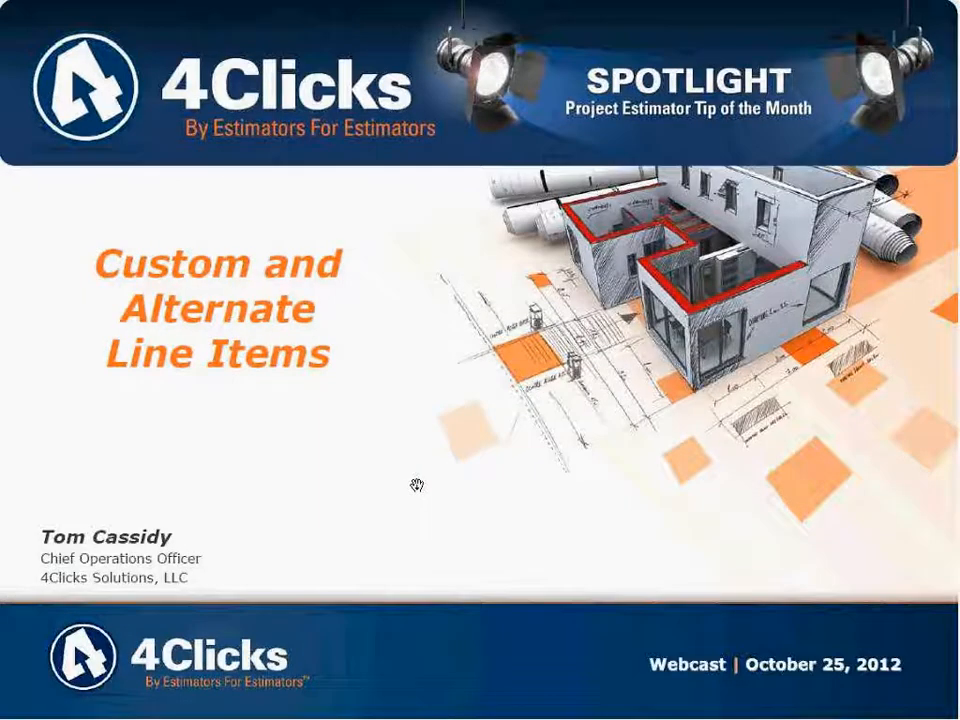